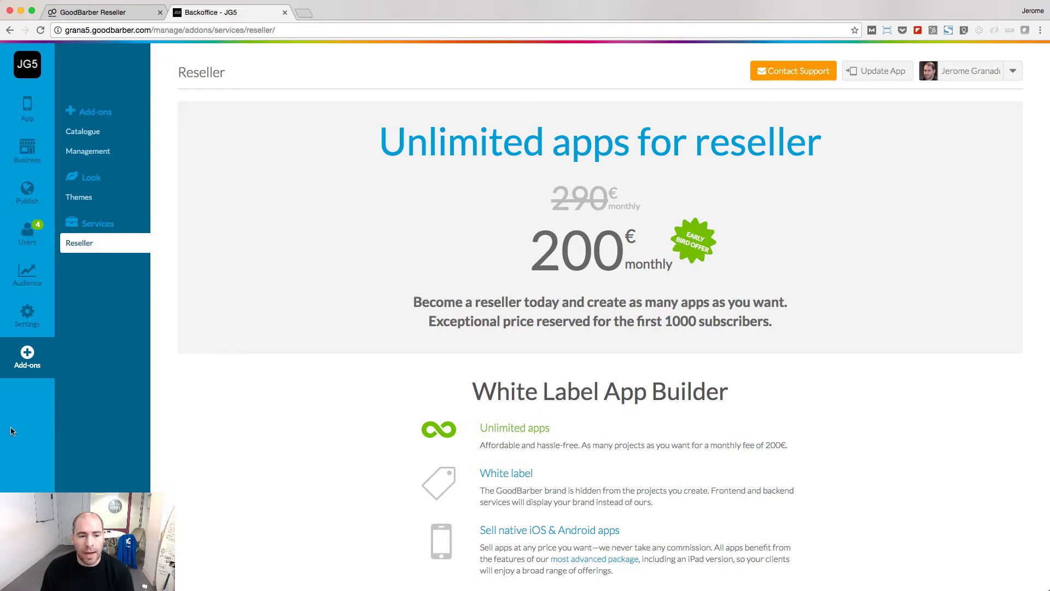
Step: Scroll to the Open a reseller account form and check its project dropdown, keeping JG5 - 220612
scroll(706, 425, "down", 1)
scroll(707, 425, "down", 15)
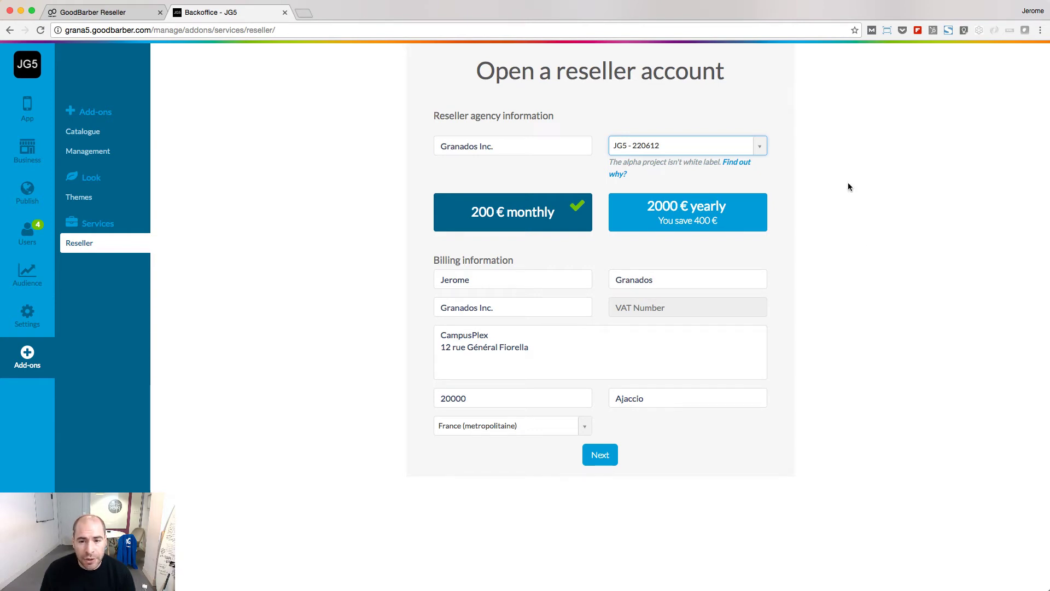
left_click(755, 145)
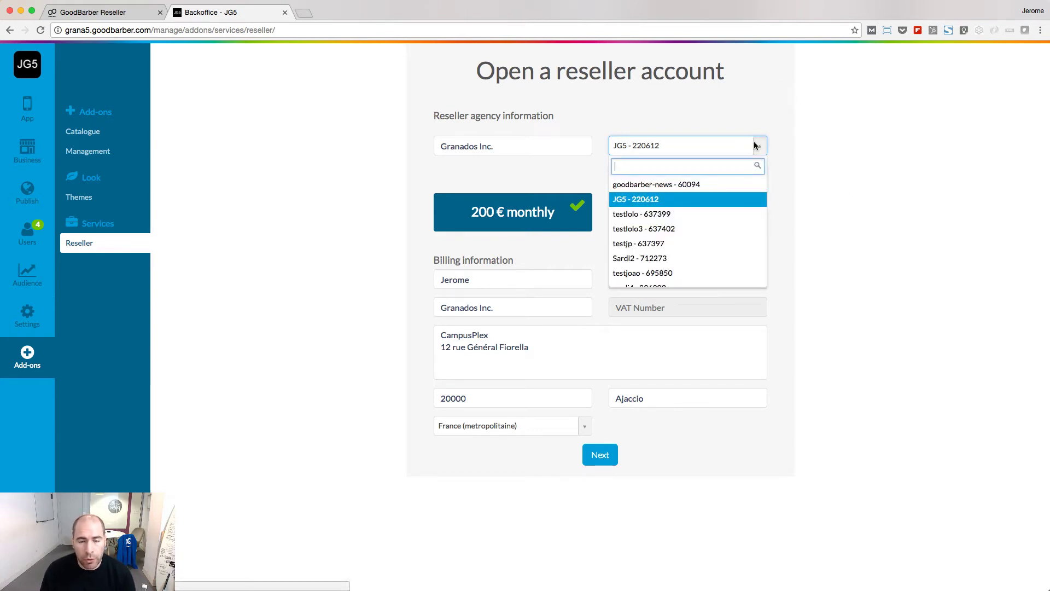
left_click(755, 145)
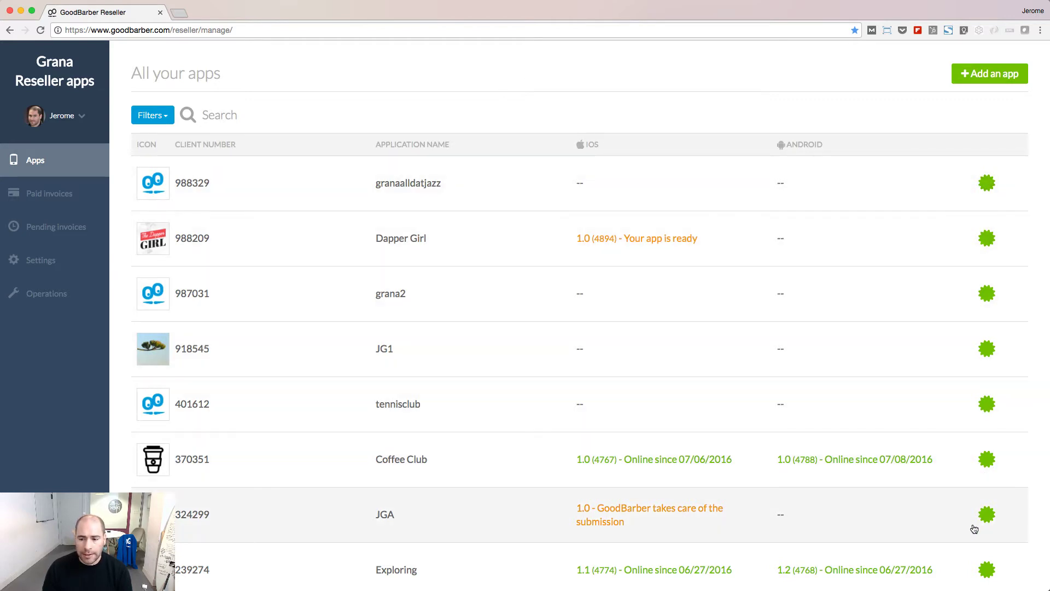
scroll(974, 528, "down", 3)
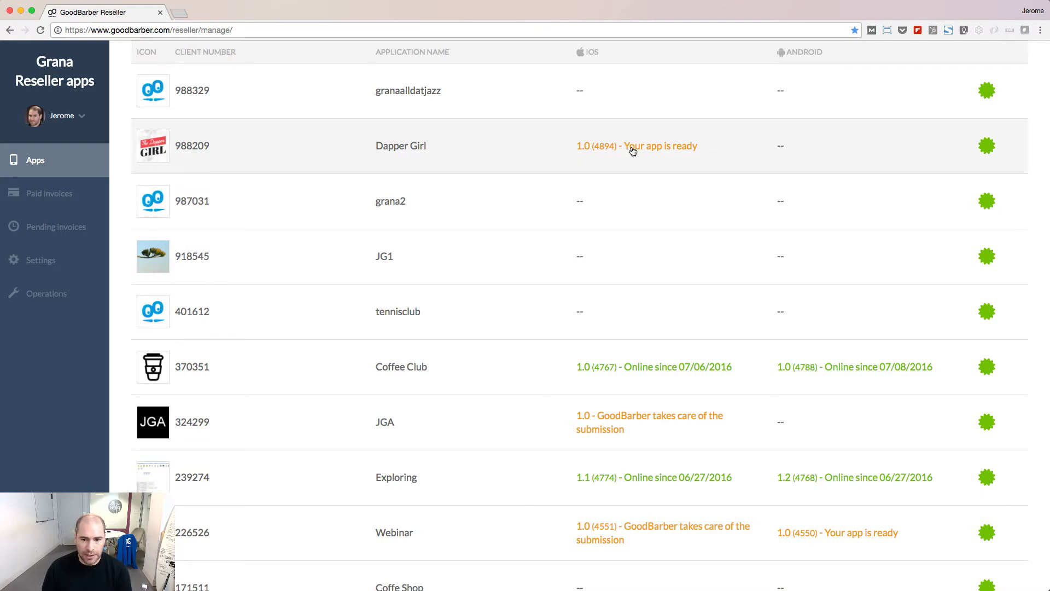
scroll(645, 205, "down", 5)
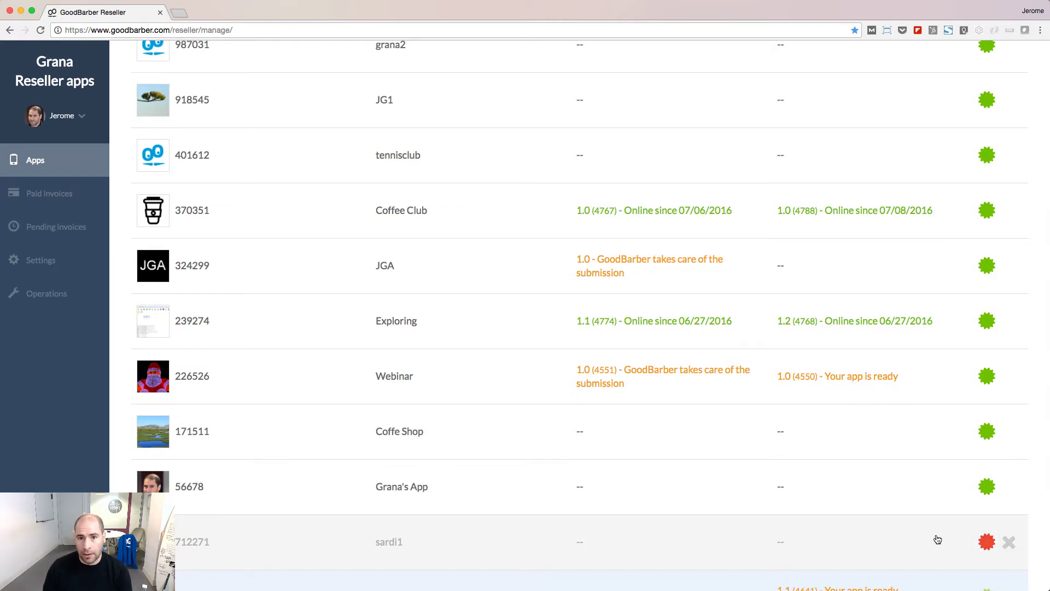
scroll(938, 539, "down", 1)
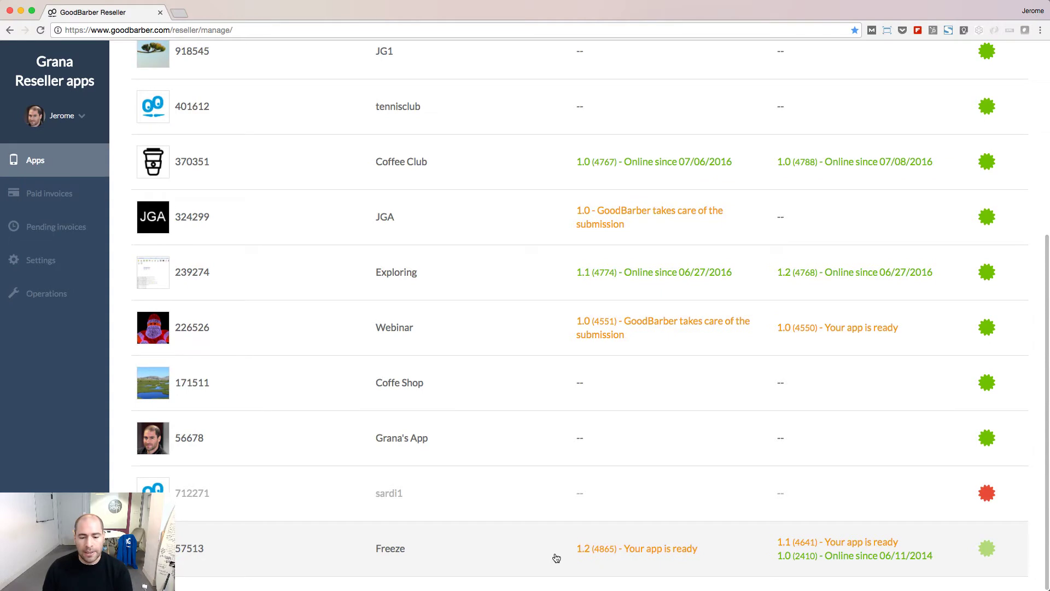
scroll(814, 249, "up", 6)
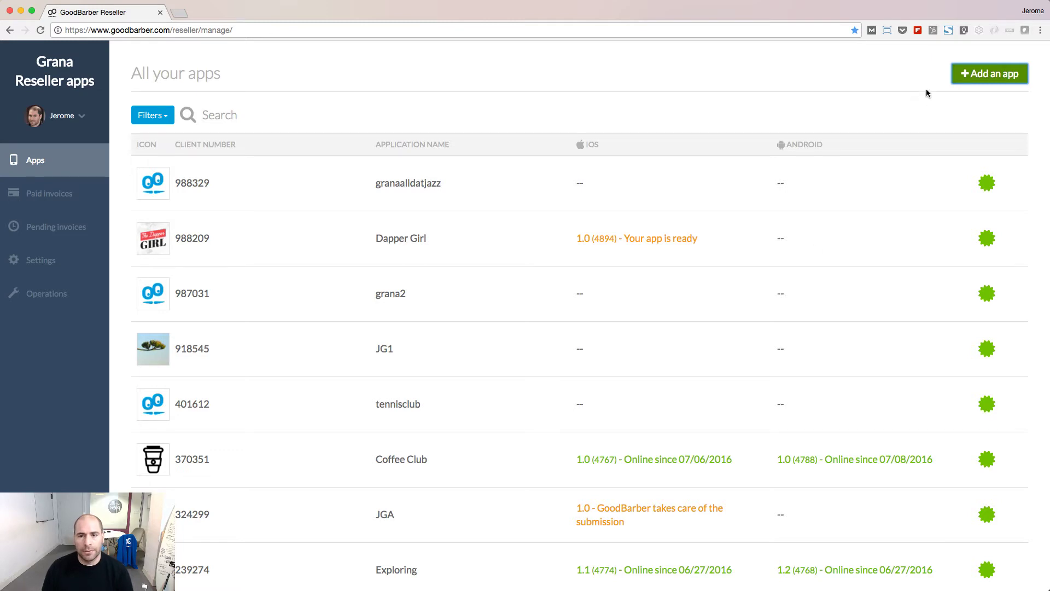
left_click(968, 73)
left_click(416, 275)
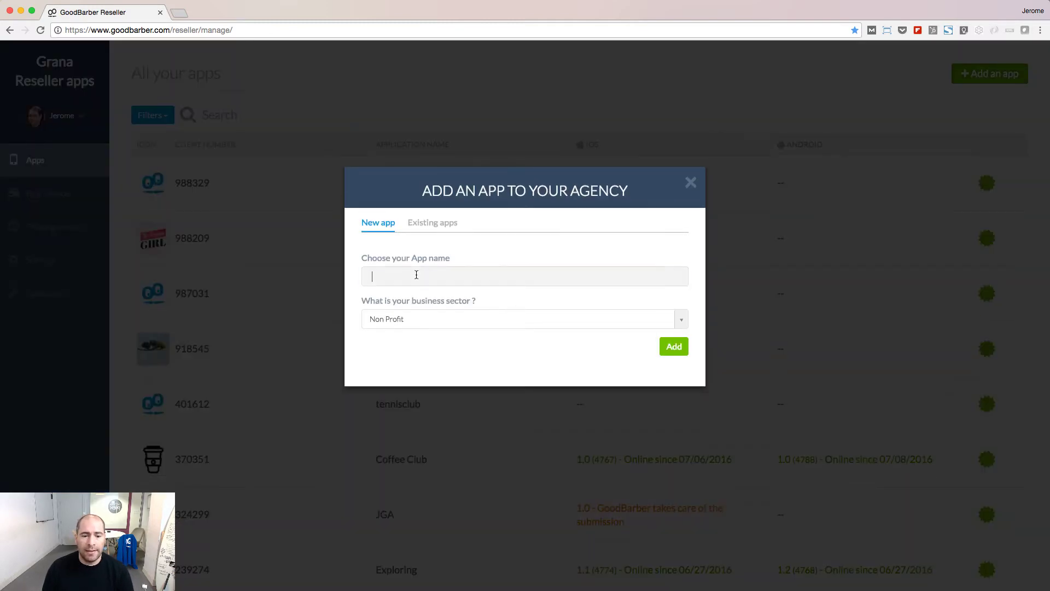
left_click(453, 322)
left_click(454, 323)
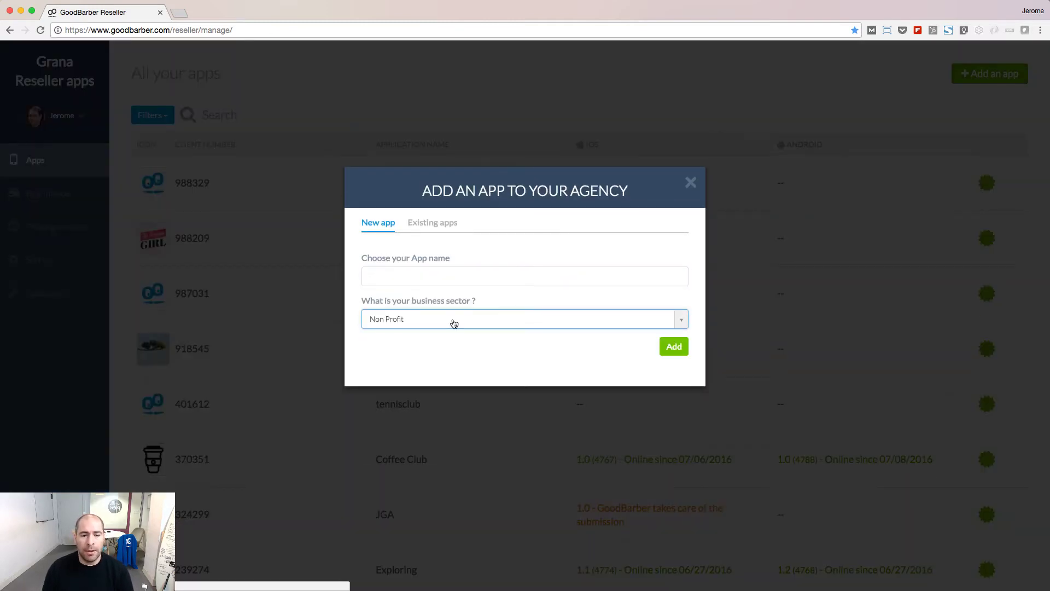
left_click(442, 225)
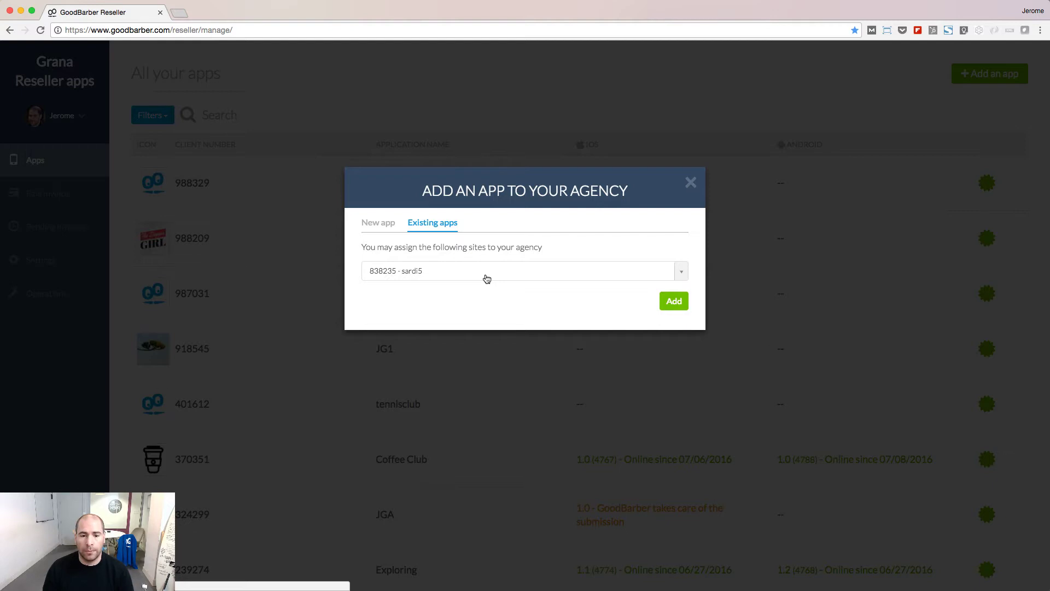
left_click(438, 279)
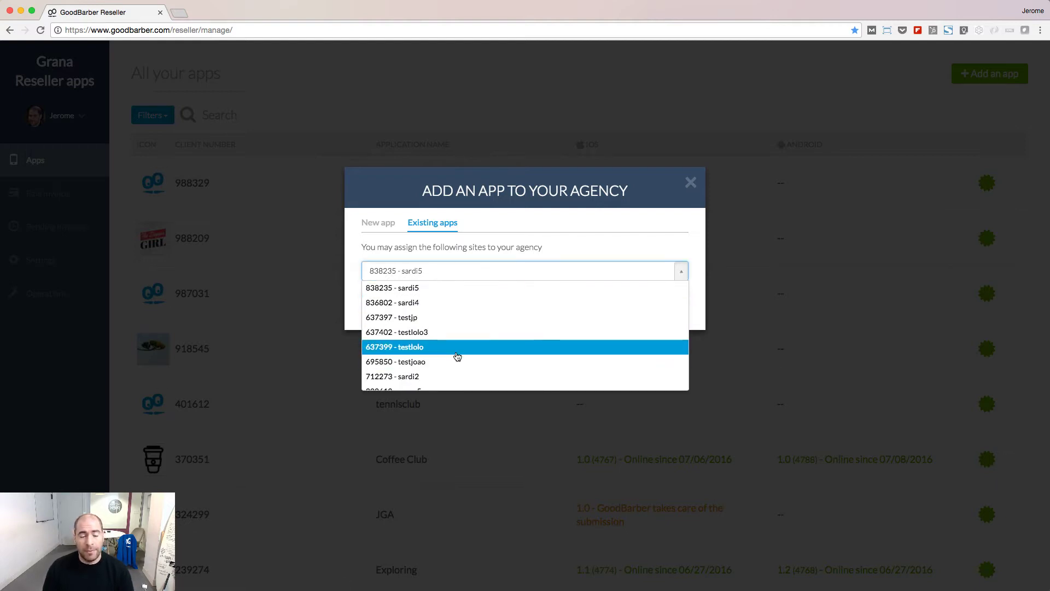
left_click(688, 185)
left_click(688, 187)
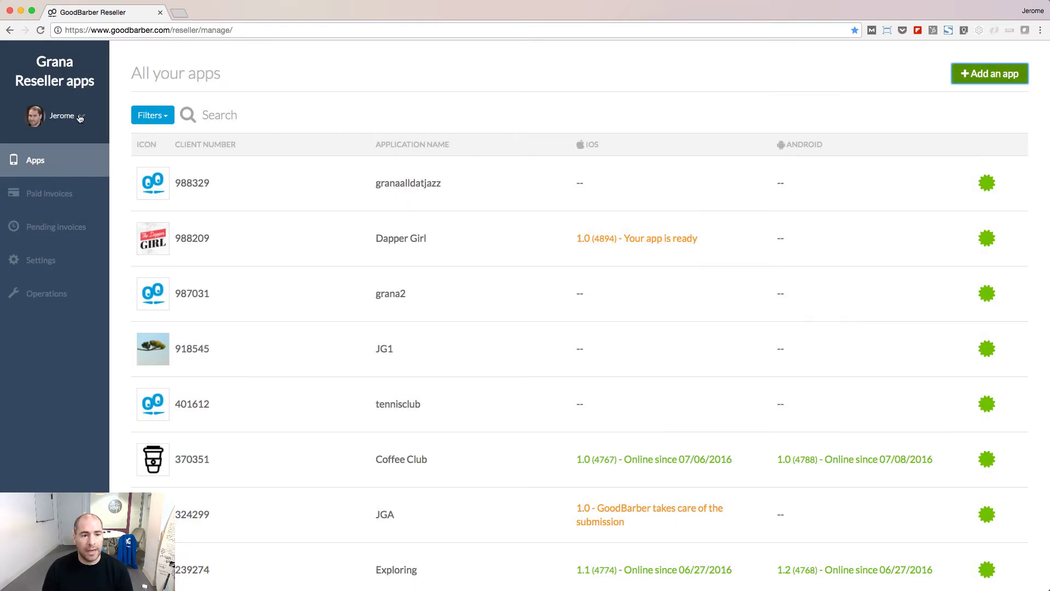
left_click(77, 117)
left_click_drag(156, 147, 256, 148)
scroll(259, 149, "down", 1)
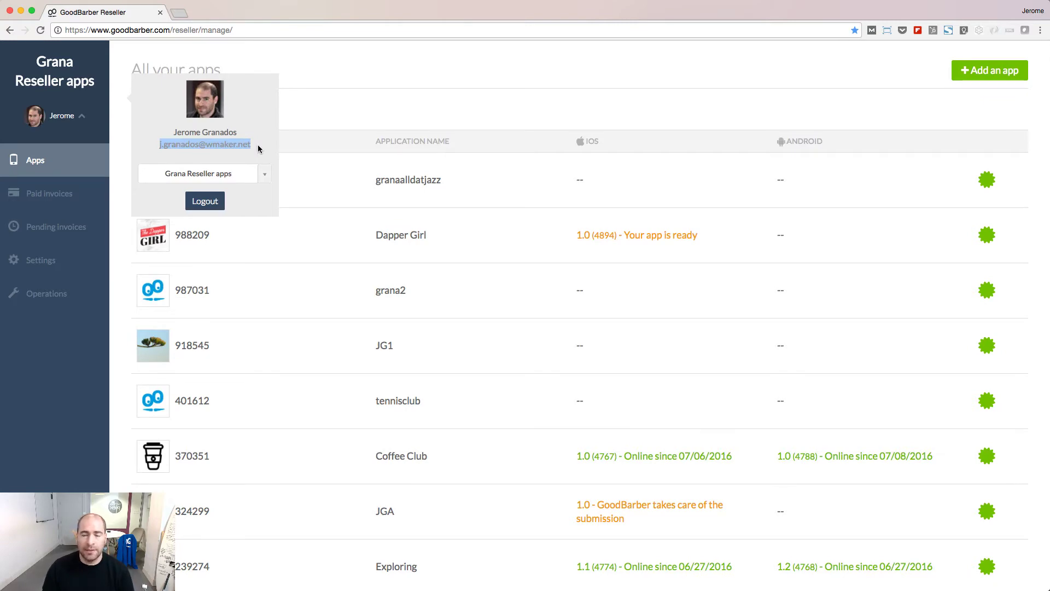
scroll(895, 392, "down", 5)
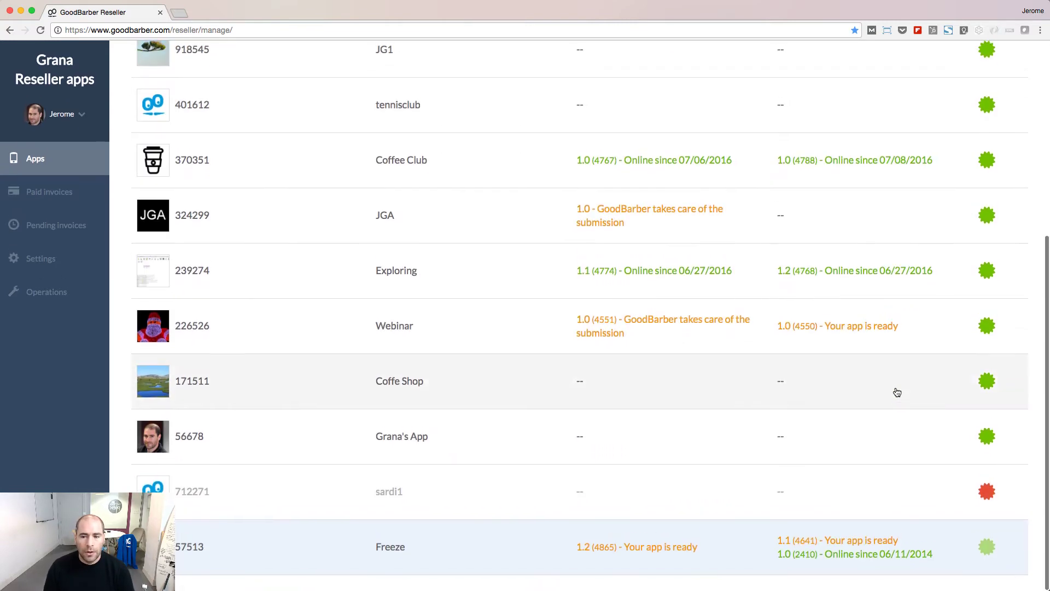
left_click(985, 495)
left_click(576, 181)
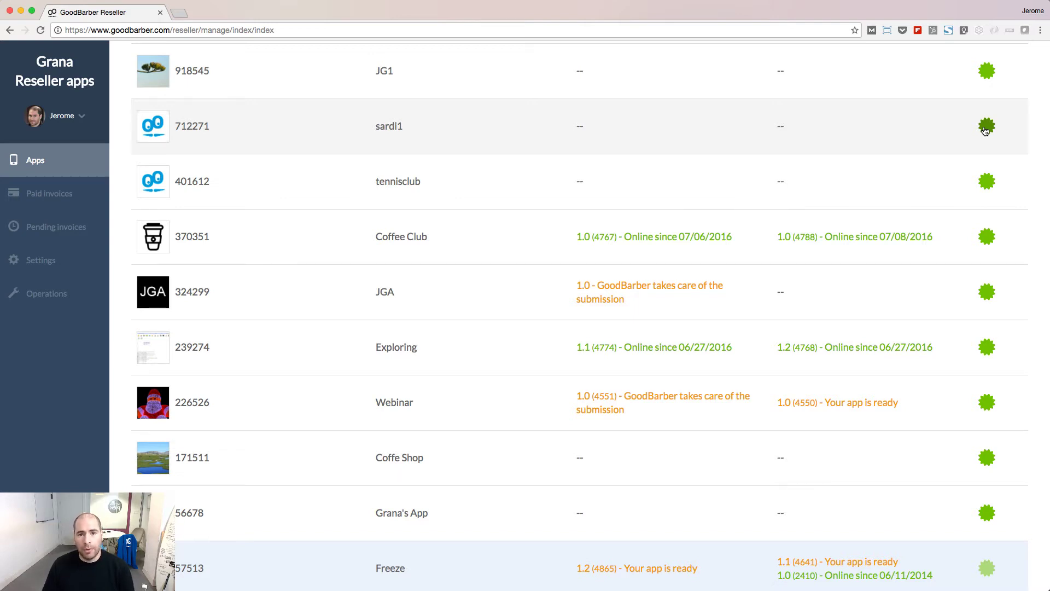
scroll(986, 131, "up", 1)
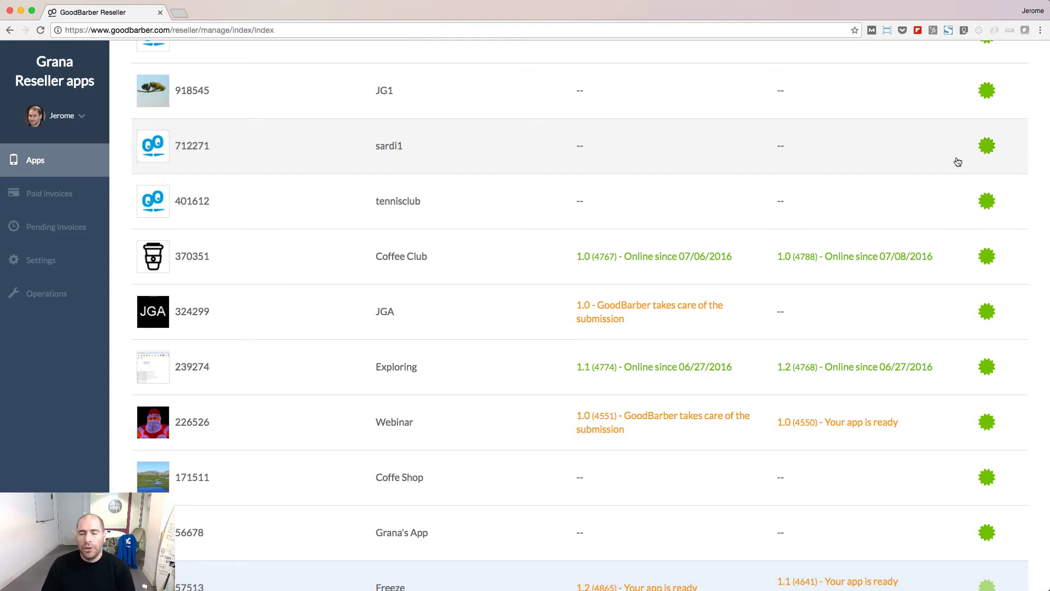
left_click(987, 147)
left_click(553, 171)
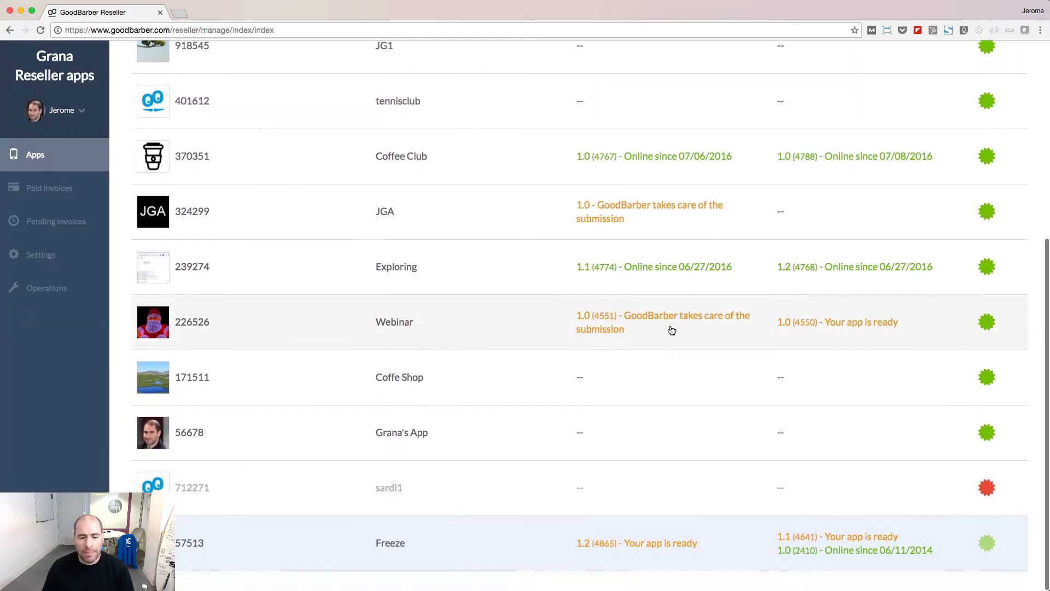
scroll(569, 495, "up", 1)
Step: Open sardi1's back office in a new tab, then delete the deactivated sardi1 app
left_click(524, 492)
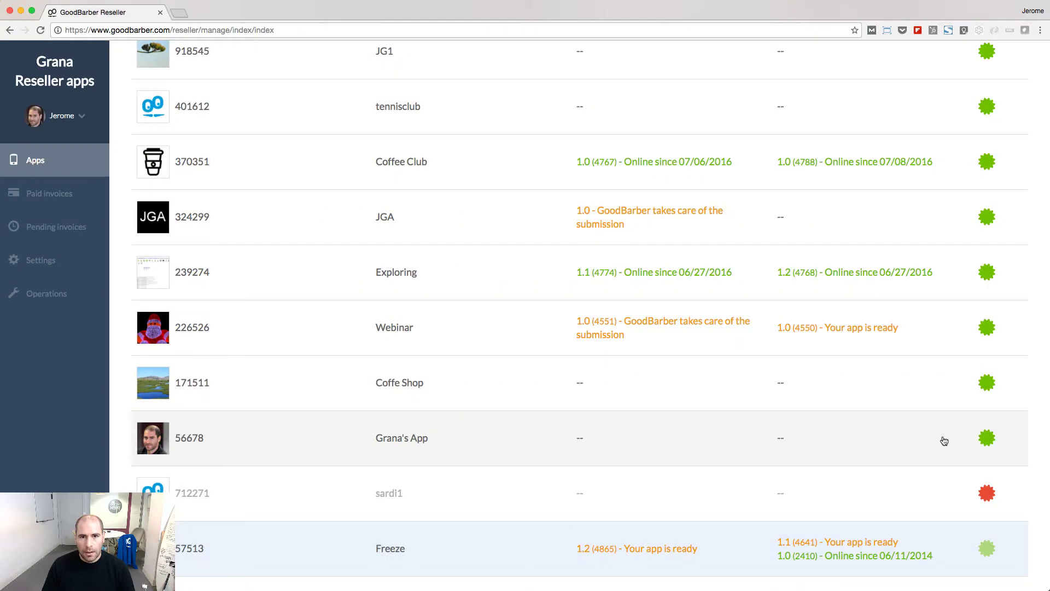
left_click(1008, 494)
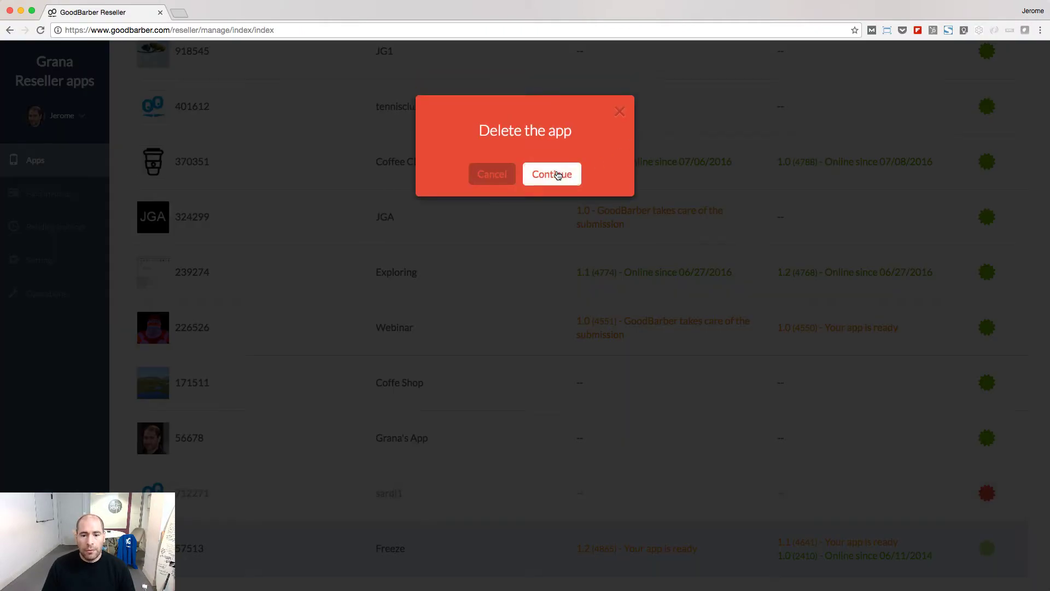
left_click(557, 175)
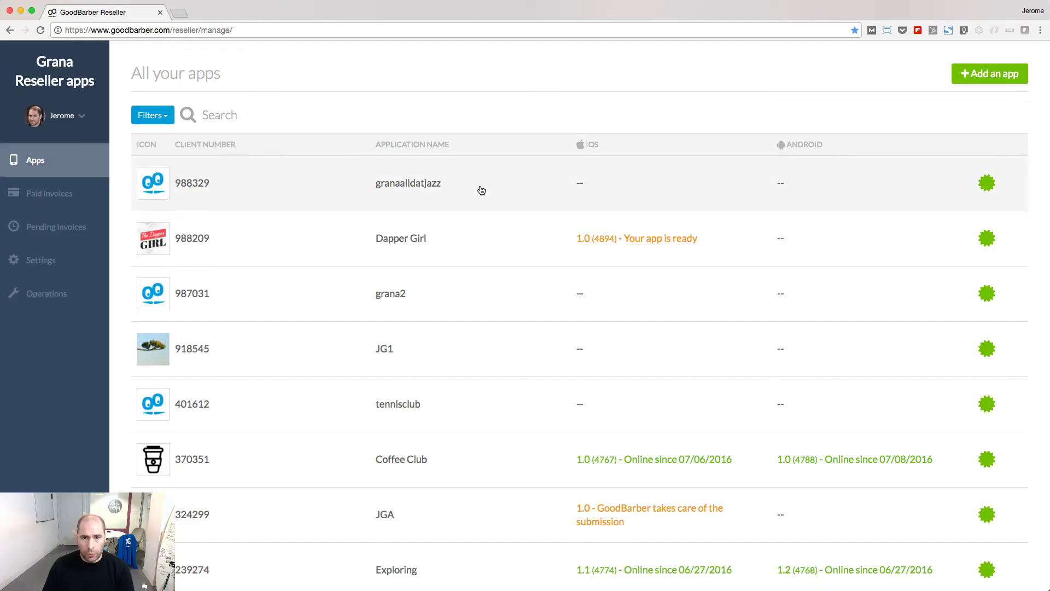
Step: Open JG1's back office, return to the Reseller tab and review the Paid invoices list
scroll(481, 190, "down", 4)
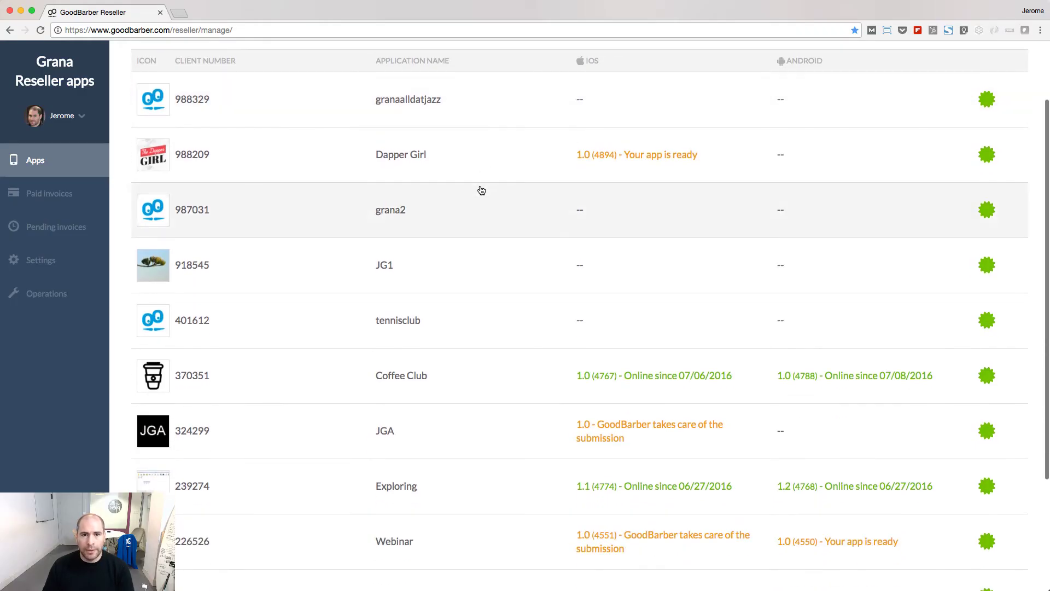
left_click(405, 221)
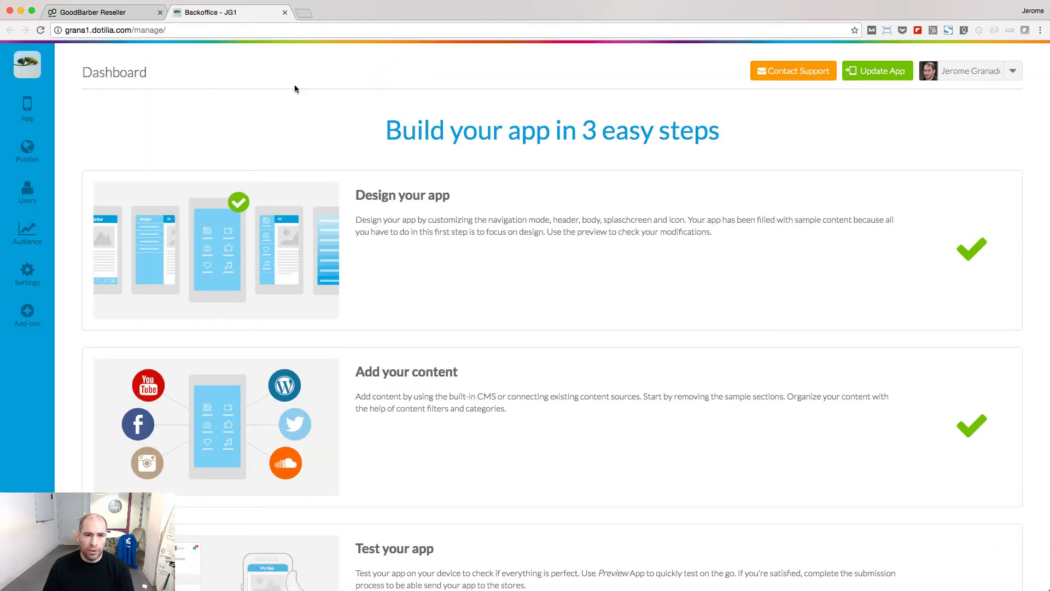
left_click(132, 13)
left_click(98, 195)
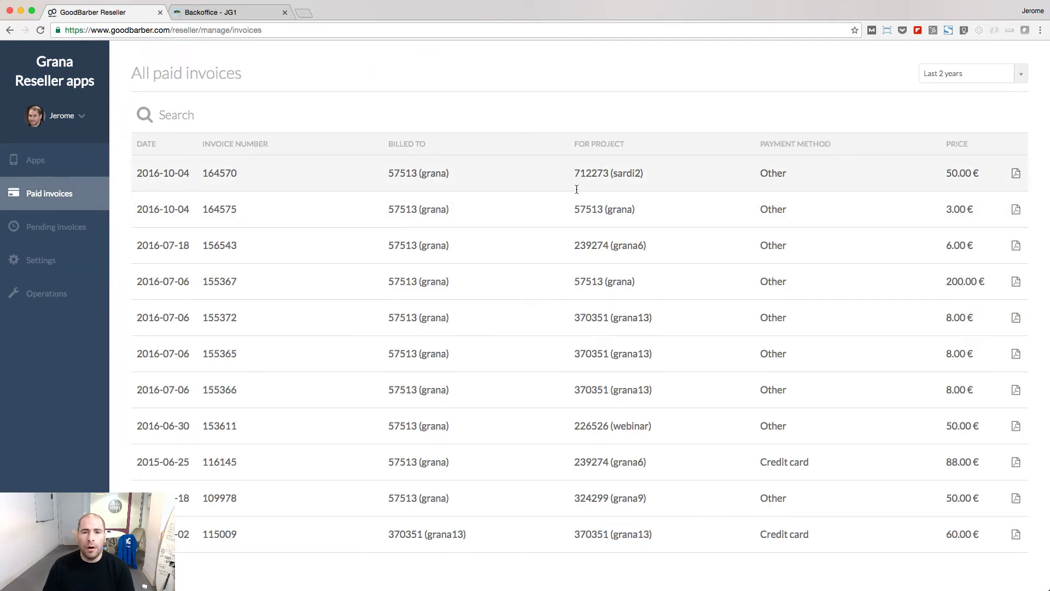
scroll(605, 282, "down", 1)
scroll(604, 282, "up", 1)
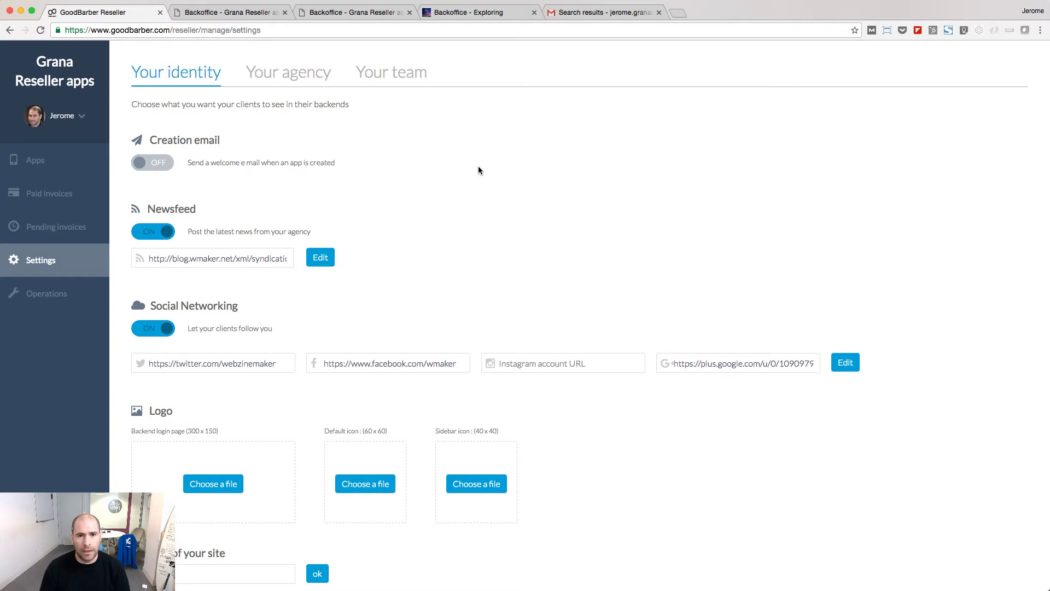
Step: Review the Newsfeed URL and site URL fields in Settings, leaving both unchanged
scroll(478, 170, "down", 3)
left_click(207, 114)
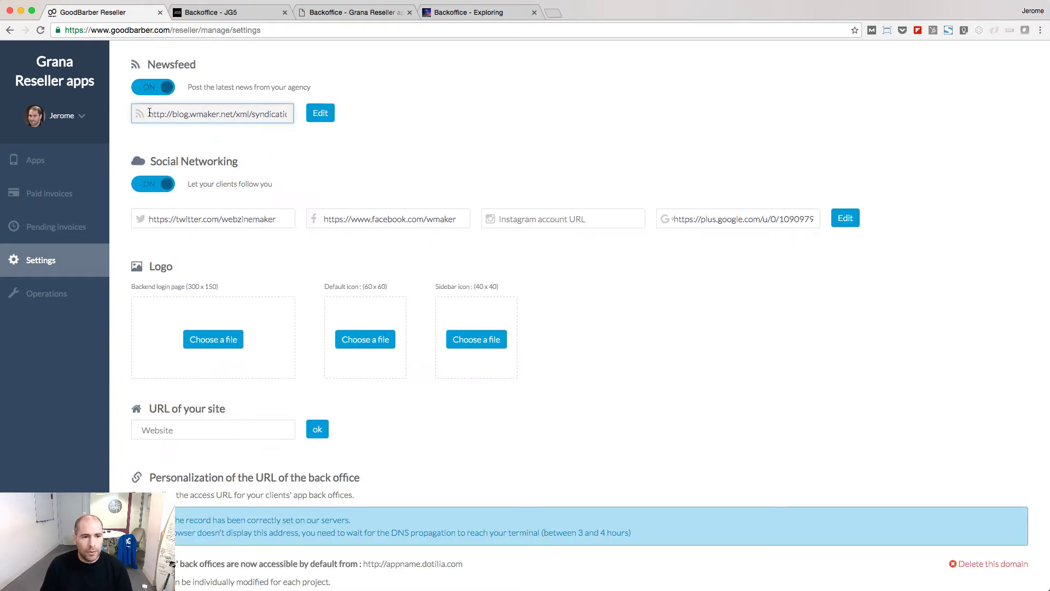
left_click_drag(149, 112, 320, 120)
left_click(426, 137)
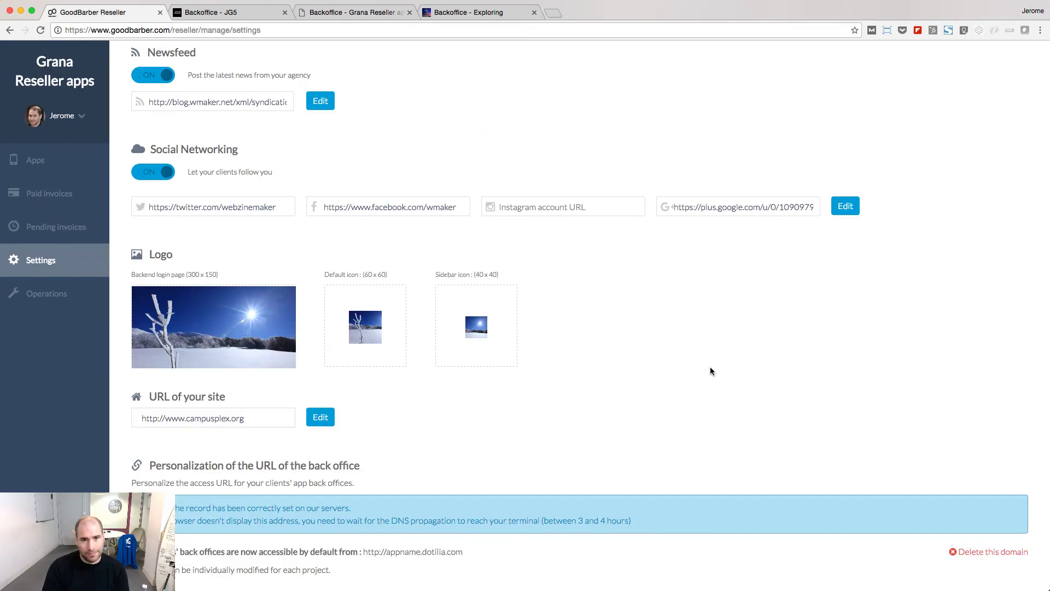
scroll(602, 383, "down", 3)
left_click(270, 297)
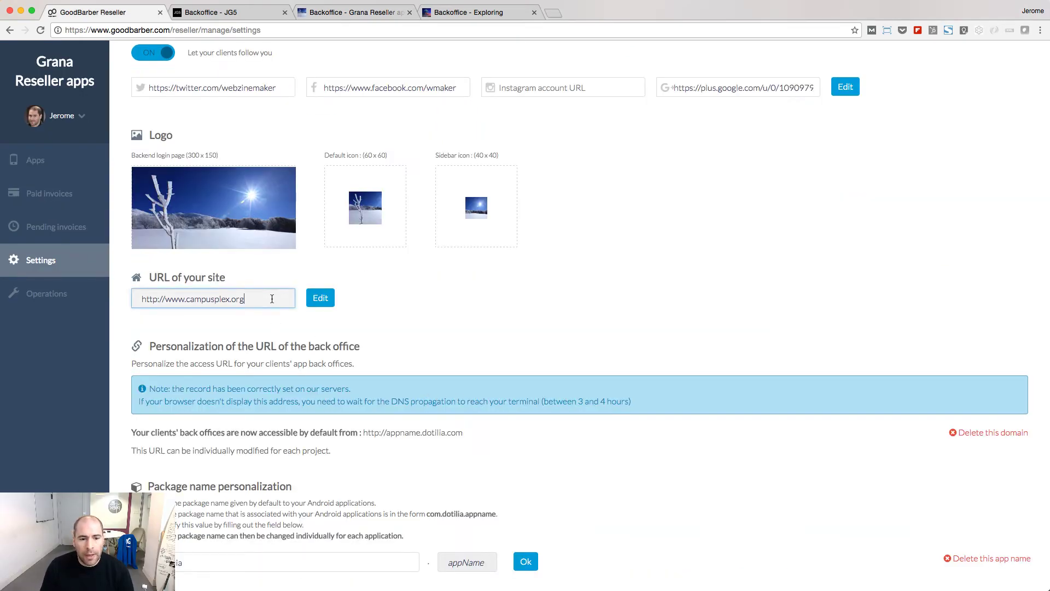
triple_click(269, 298)
left_click(457, 261)
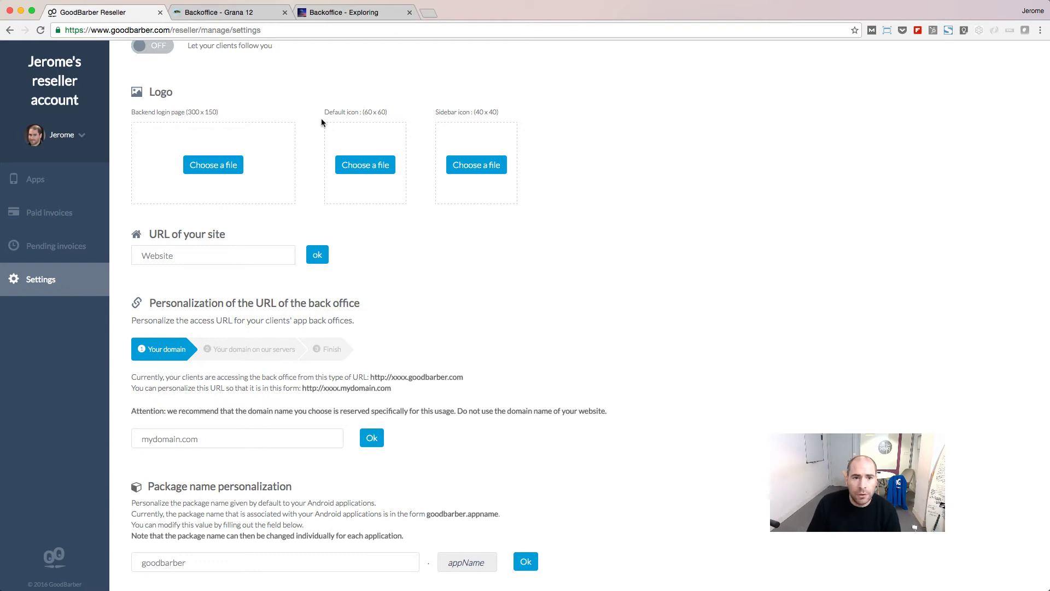
Step: Check the grana12 subdomain in Grana 12's back-office address, then return to reseller settings
left_click(205, 16)
double_click(75, 29)
left_click(119, 29)
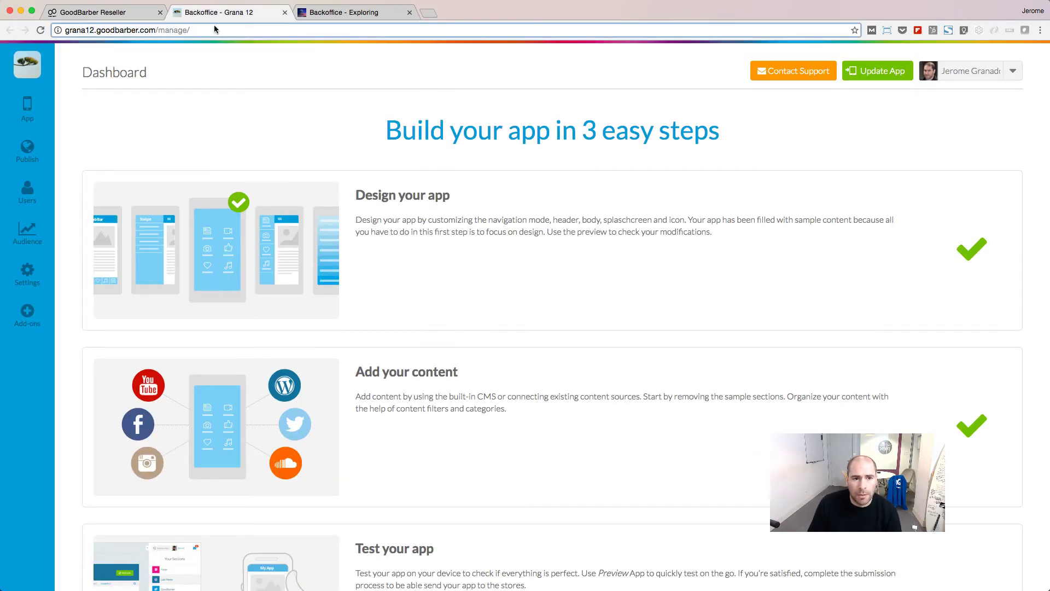
left_click(133, 14)
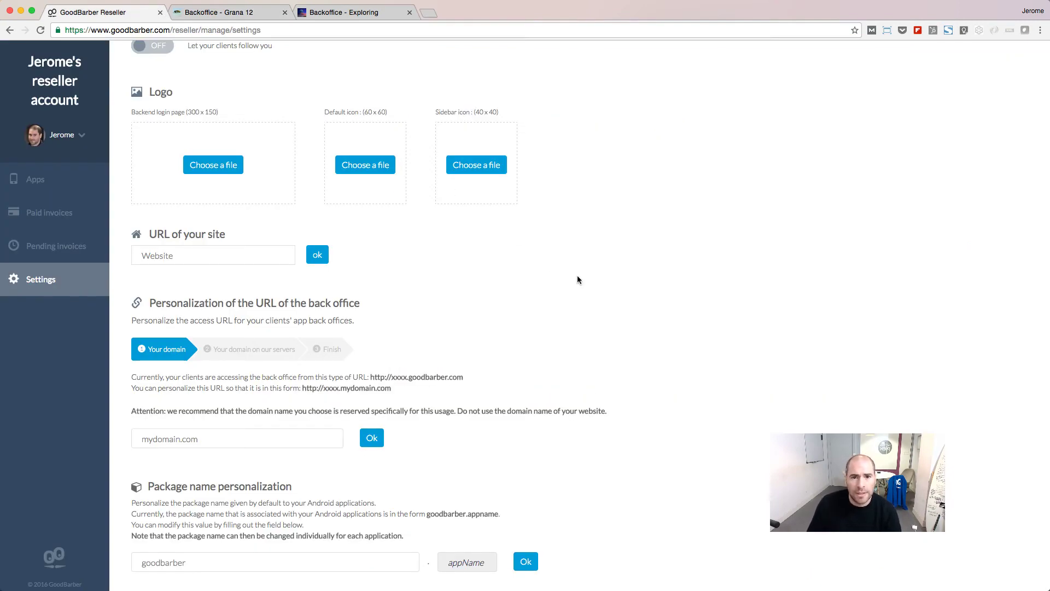
Step: Set the client back-office domain to dotilia.com, finish the wizard and return to the apps list
left_click(251, 438)
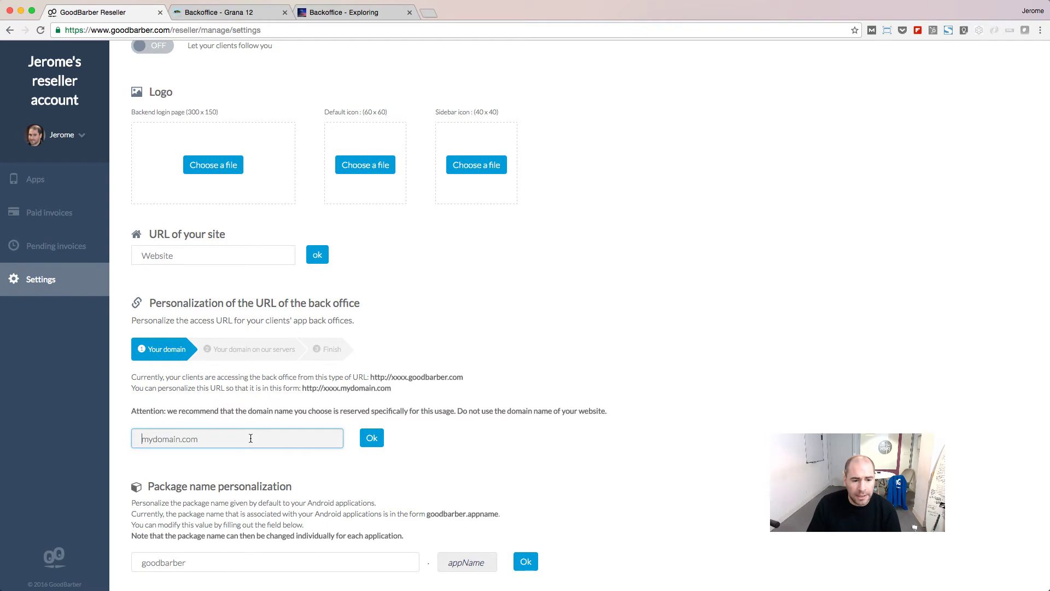
type("dotilia.com")
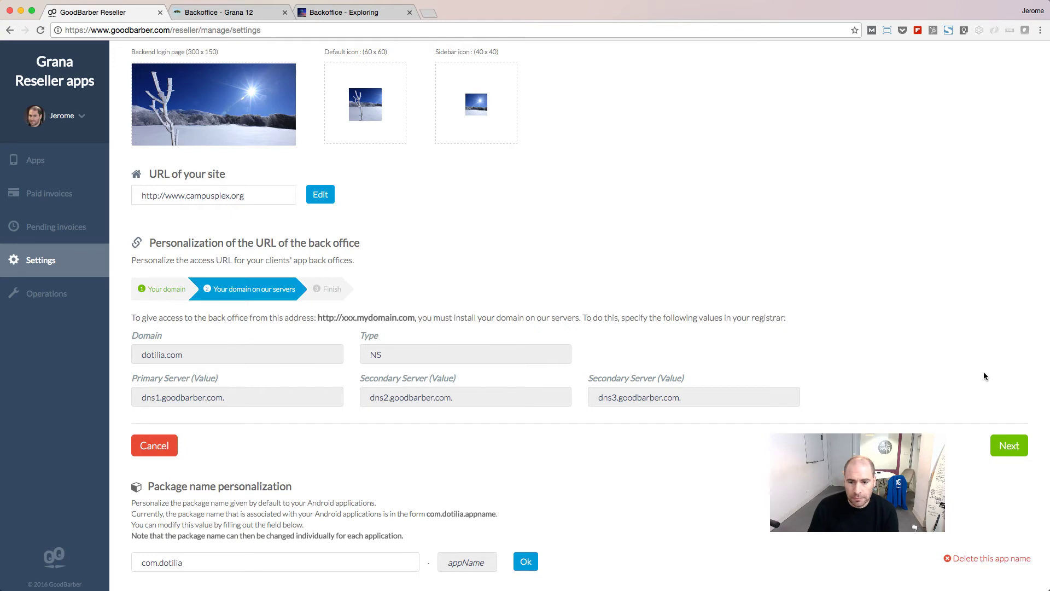
left_click(1004, 448)
left_click(1005, 446)
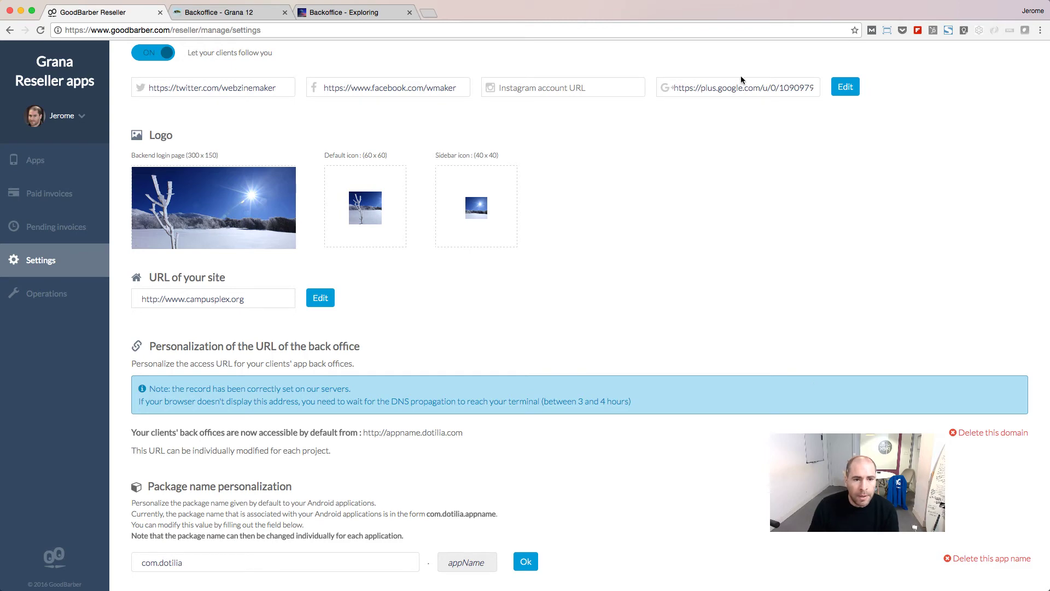
left_click(37, 159)
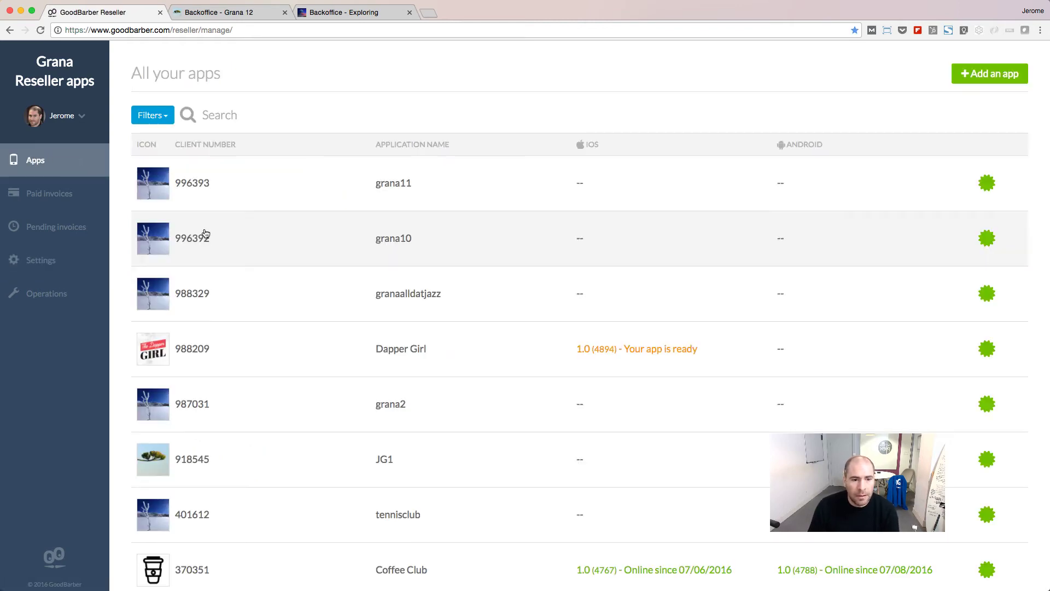
Step: Open the app's back office and set its HTML5 domain name to bigonzulu.com
left_click(187, 233)
double_click(103, 31)
left_click(206, 30)
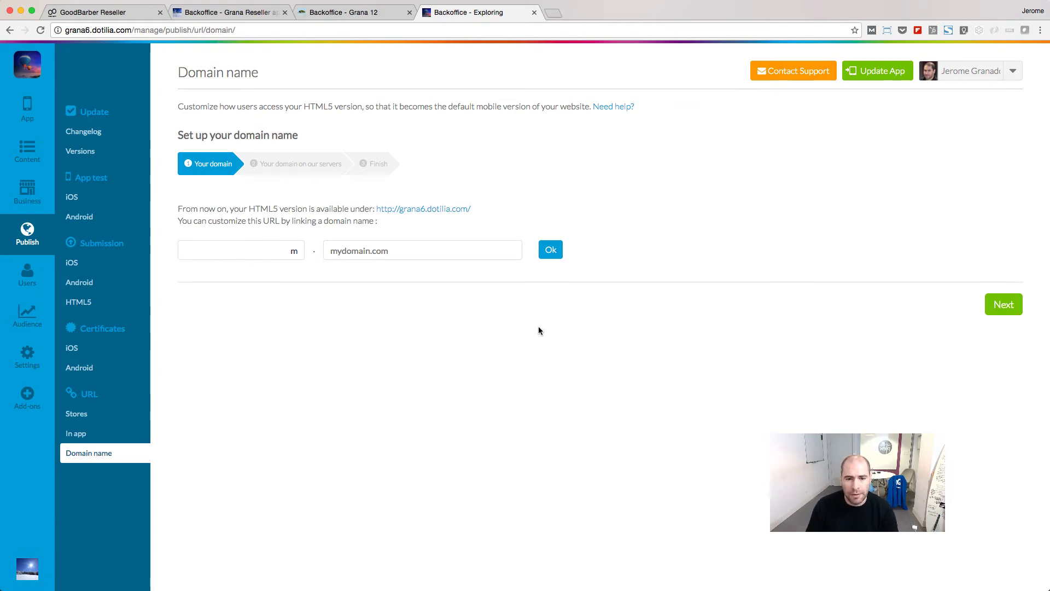
left_click_drag(499, 209, 377, 207)
left_click(406, 326)
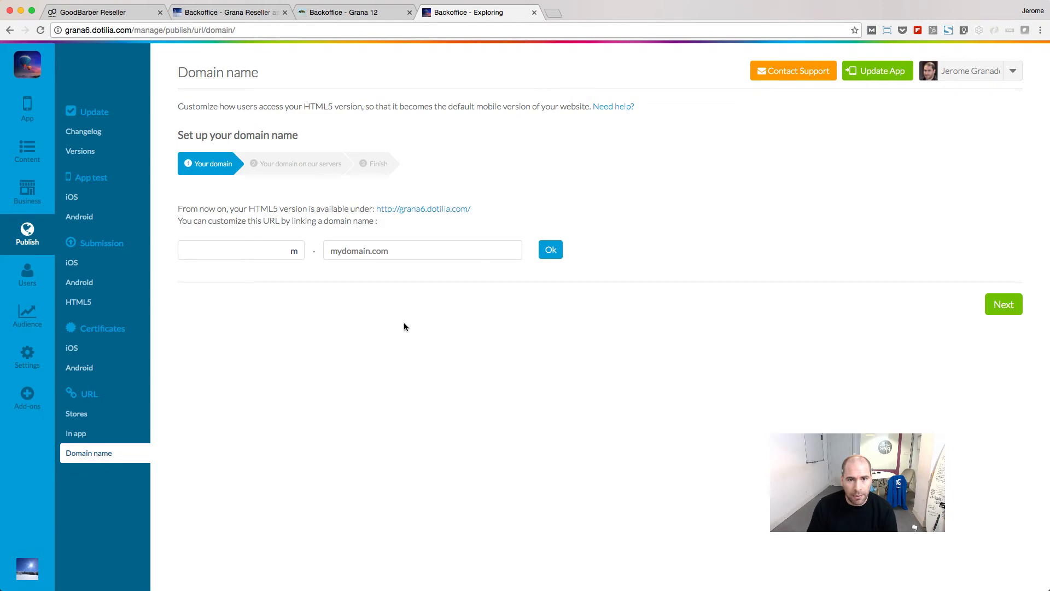
left_click(364, 250)
type("bigonzulu.com")
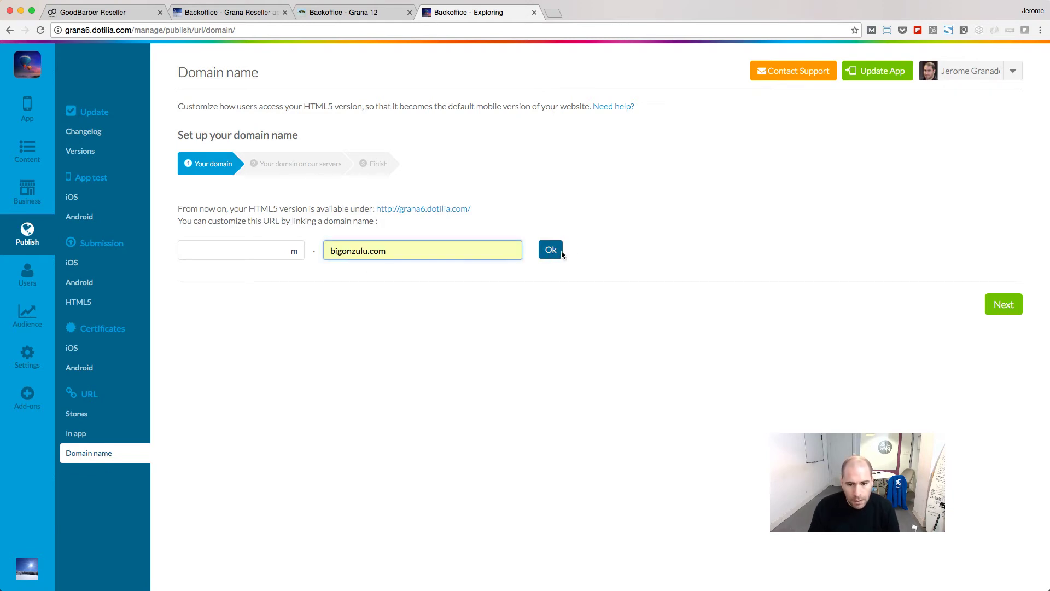
left_click(550, 250)
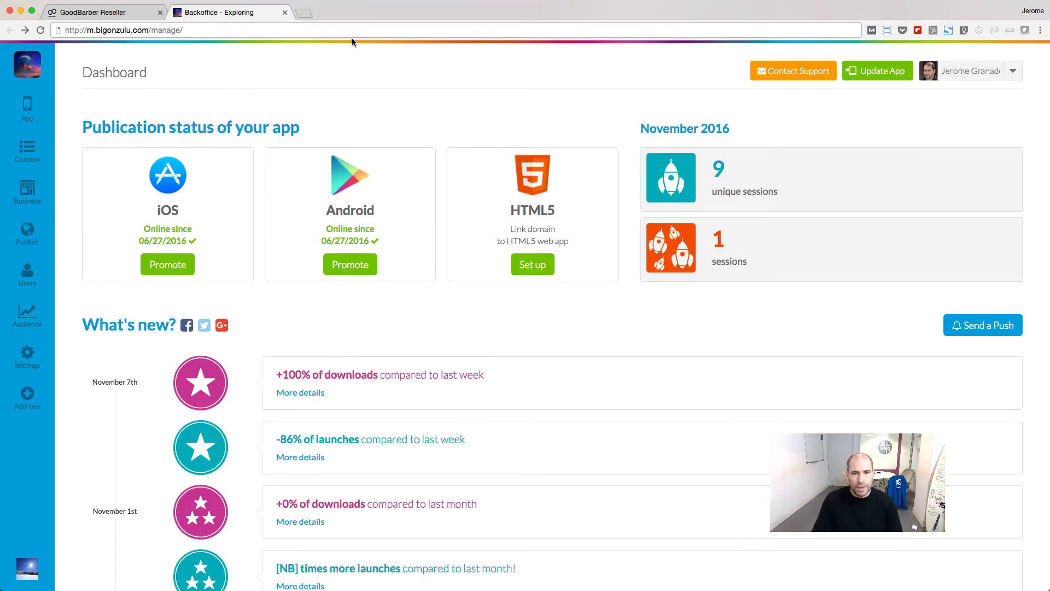
Step: Find the package name com.goodbarber.blognt in BlogNT's Play Store address, then return to reseller settings
left_click(54, 31)
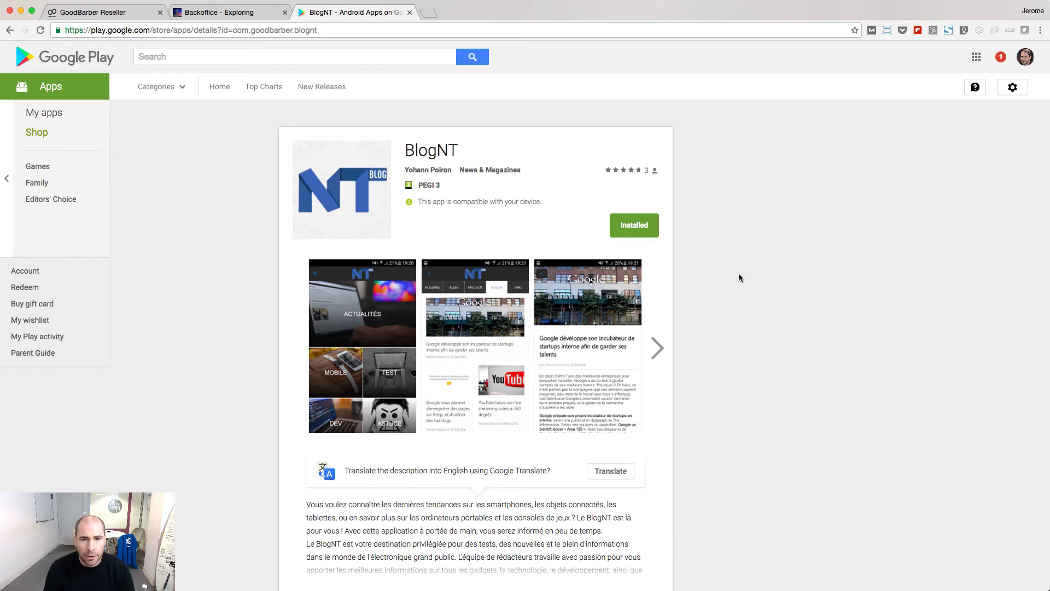
left_click(337, 30)
left_click(345, 30)
key("alt+shift+Left")
key("alt+shift+Left")
key("alt+shift+Left")
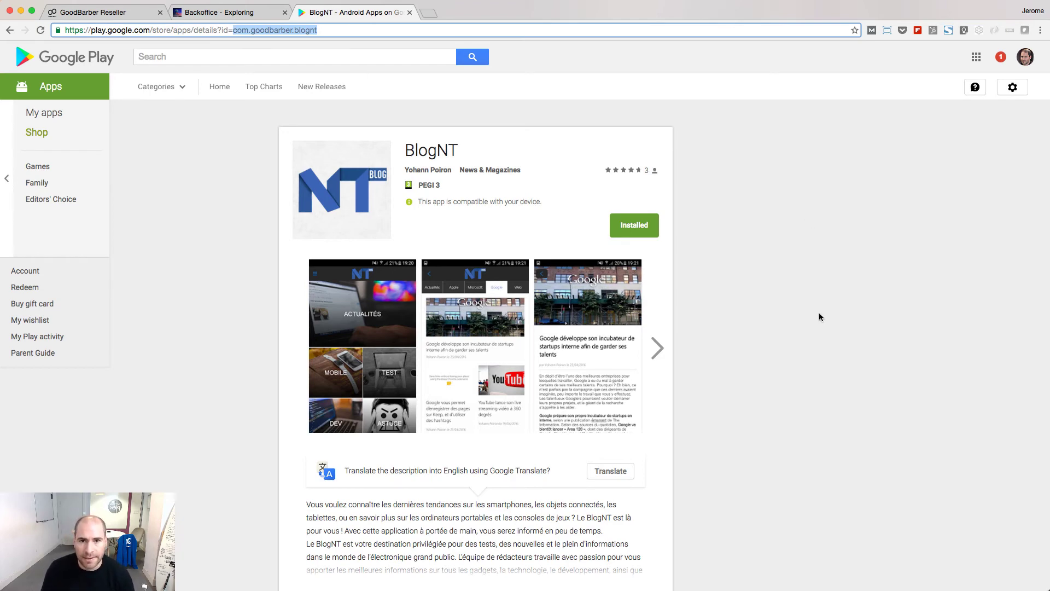
key("super+1")
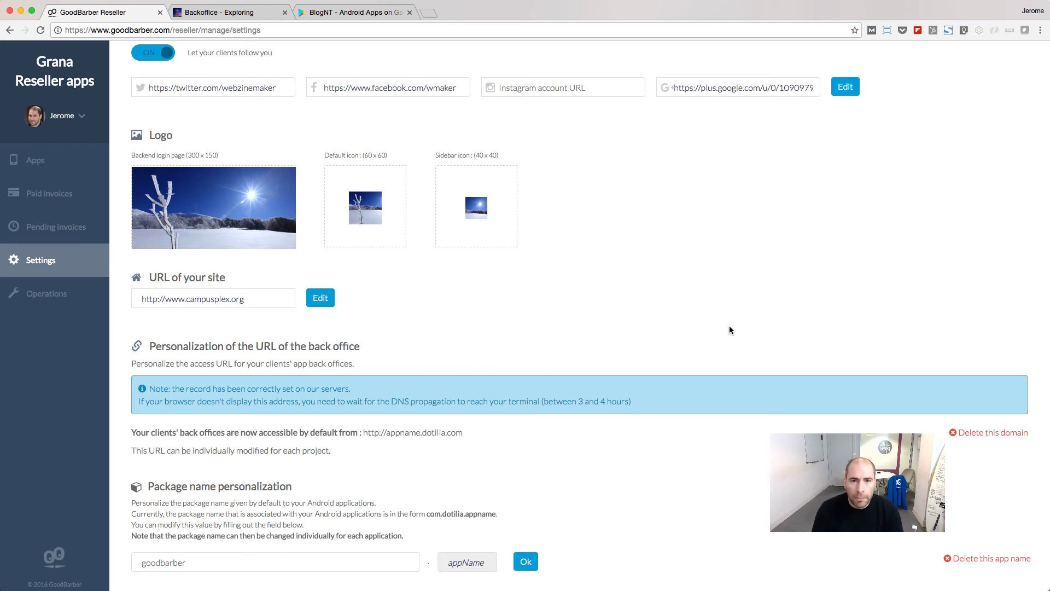
Step: Set the default Android package name prefix to com.dotilia
left_click(208, 562)
type("com.dotilia")
left_click(526, 561)
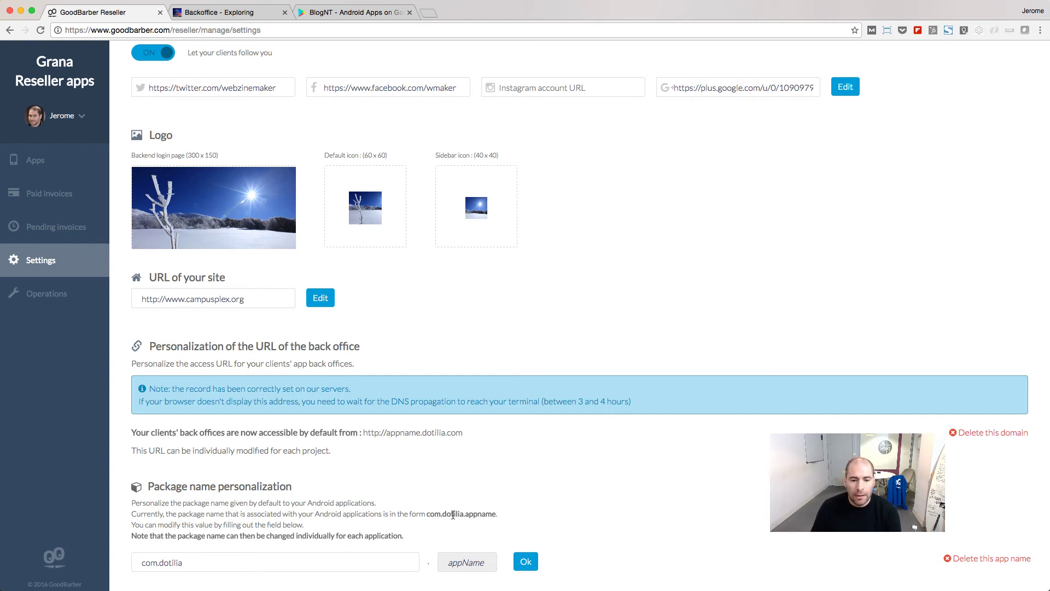
left_click_drag(425, 514, 492, 513)
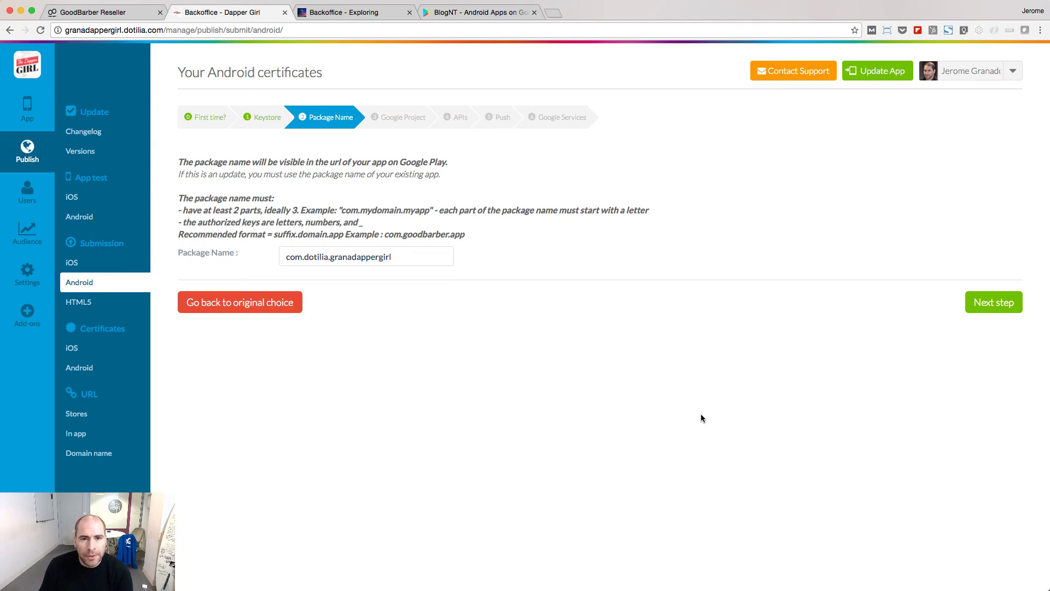
Step: Remove 'dotilia.' from Dapper Girl's package name, making it com.granadappergirl, and continue
left_click(424, 257)
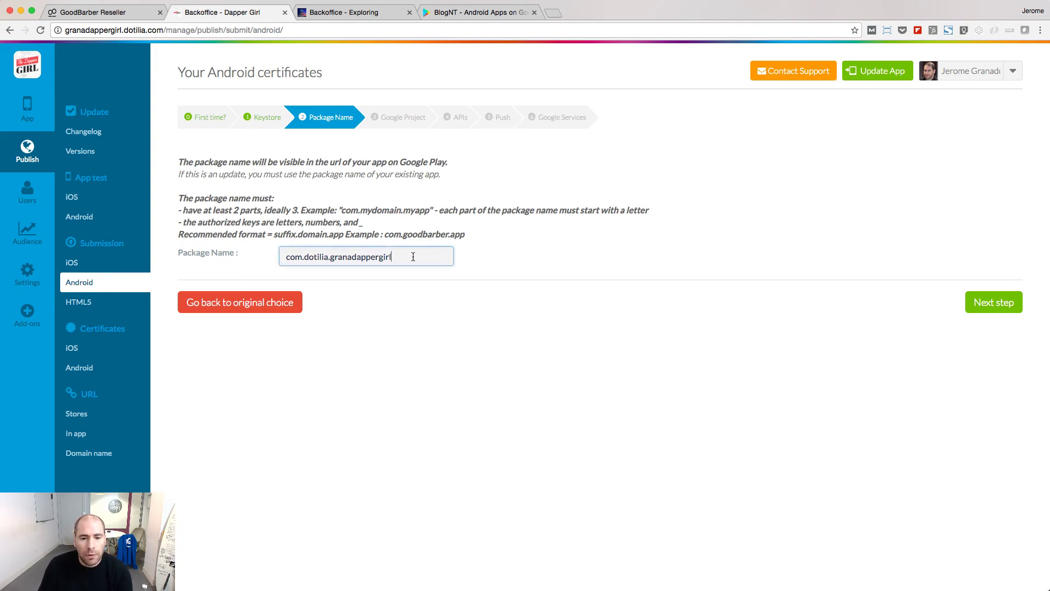
left_click_drag(424, 257, 258, 254)
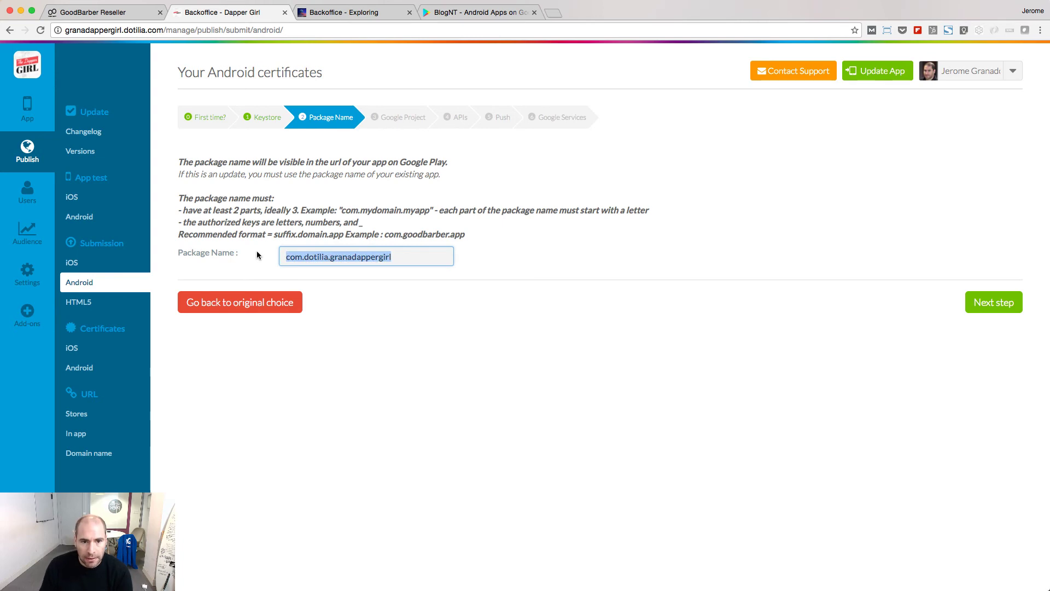
left_click(331, 257, "shift")
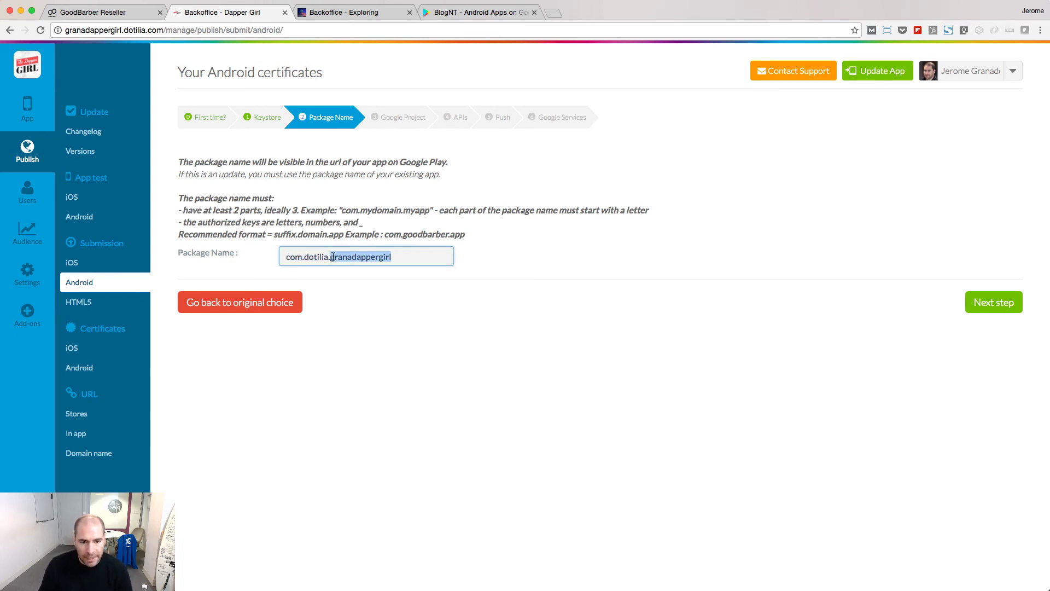
left_click(333, 256)
key("alt+BackSpace")
left_click(1012, 371)
left_click(994, 302)
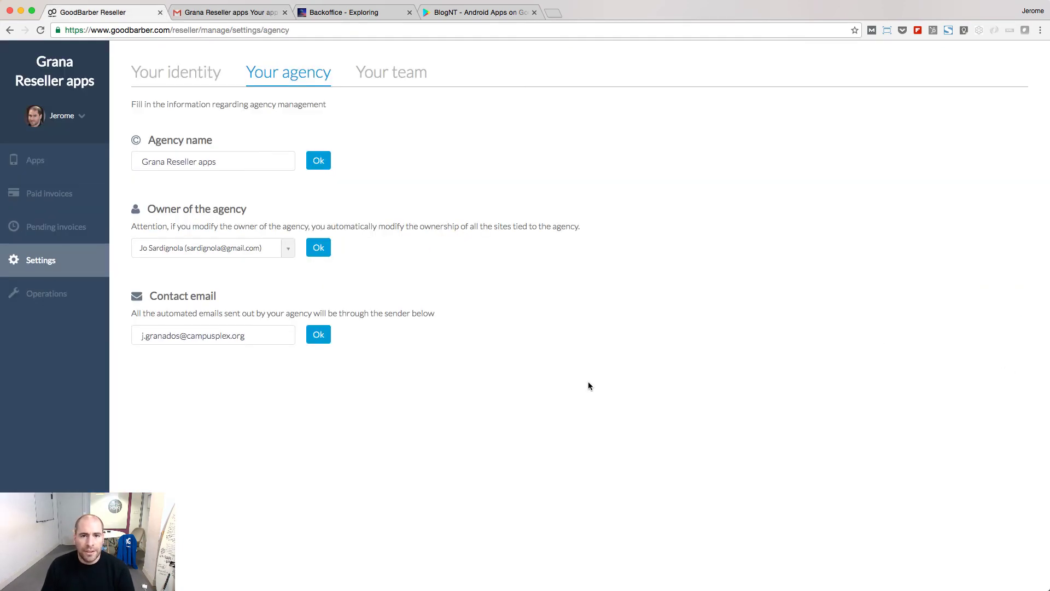
Step: Review the agency name and contact email fields under Your agency
left_click_drag(244, 163, 128, 163)
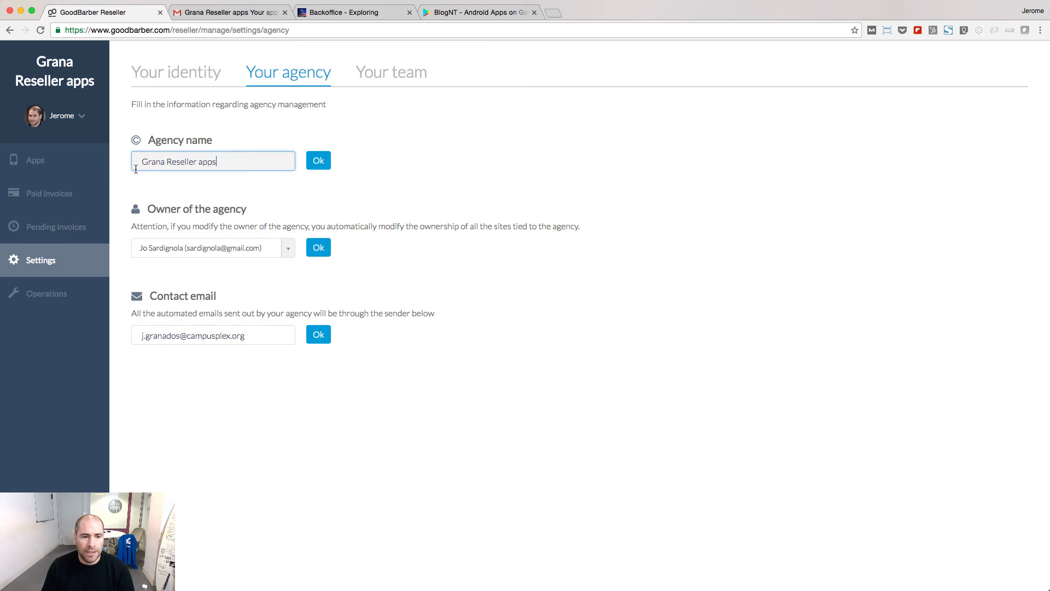
left_click(168, 180)
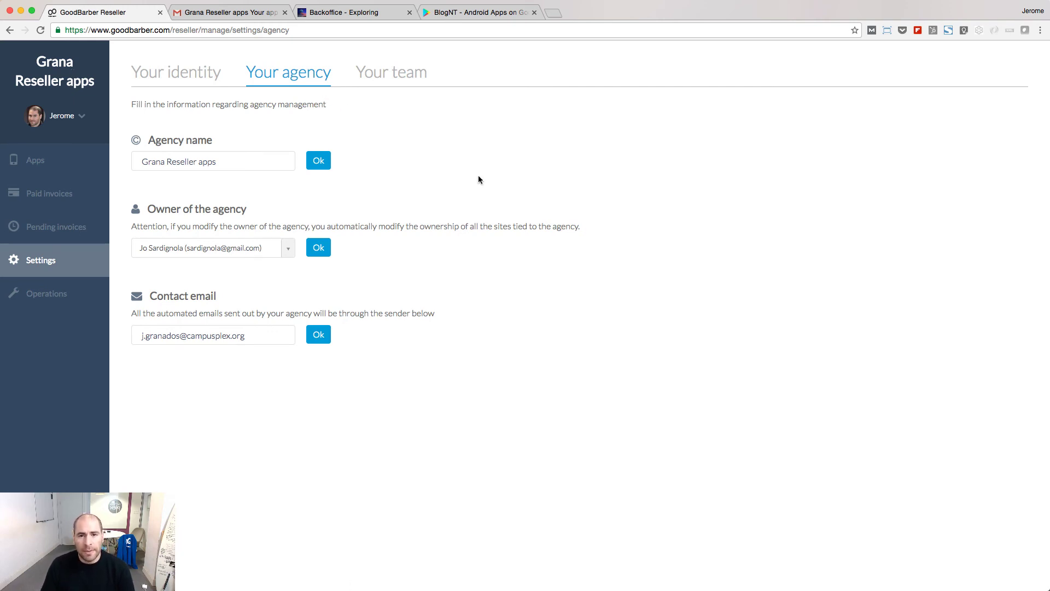
left_click_drag(263, 337, 150, 334)
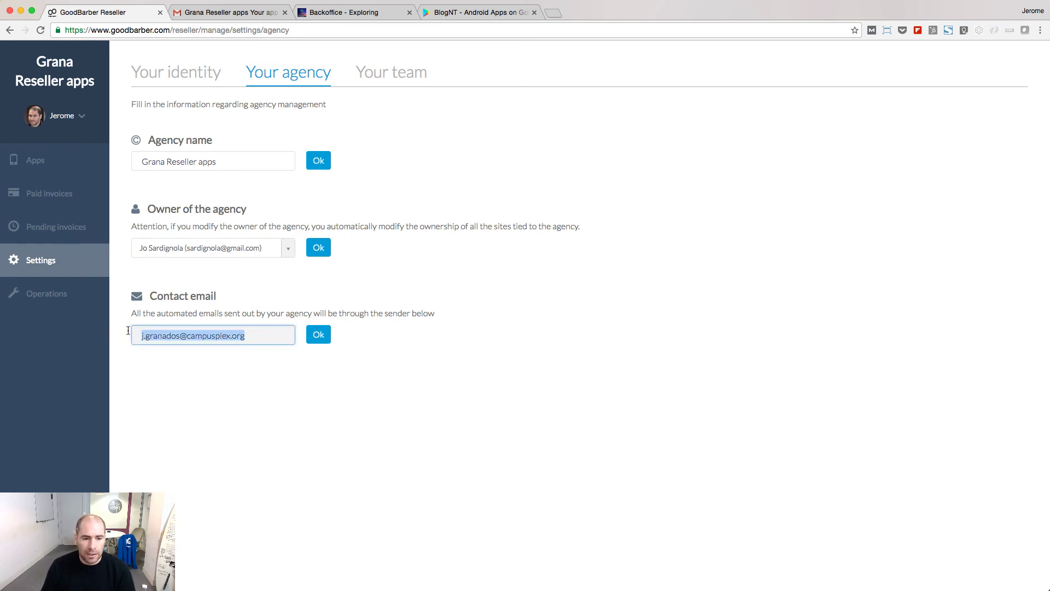
left_click(229, 163)
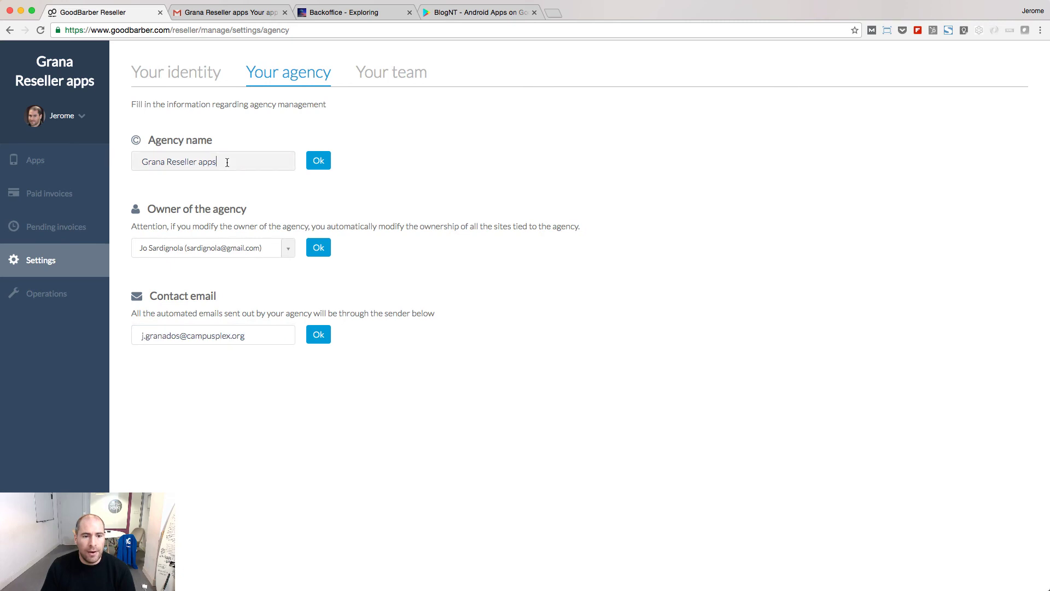
left_click_drag(228, 163, 138, 161)
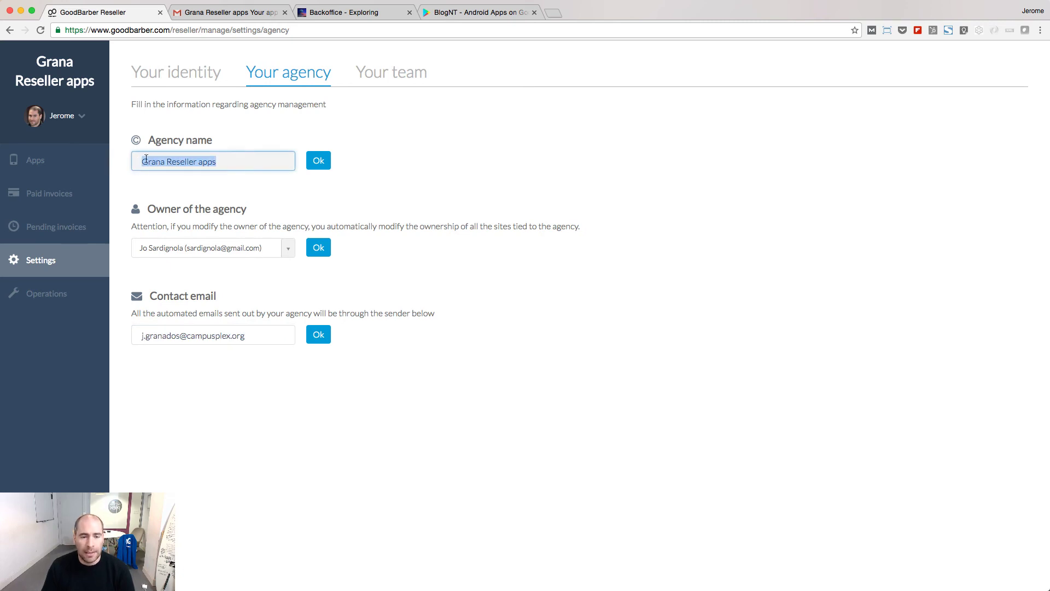
left_click(385, 194)
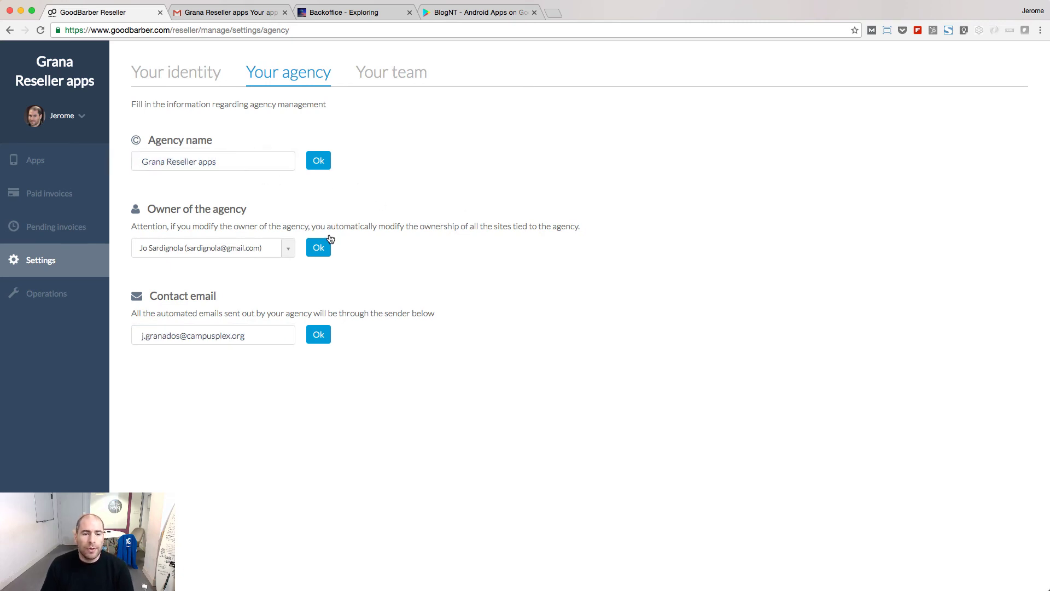
Step: Choose a different user as Owner of the agency and confirm
left_click(290, 249)
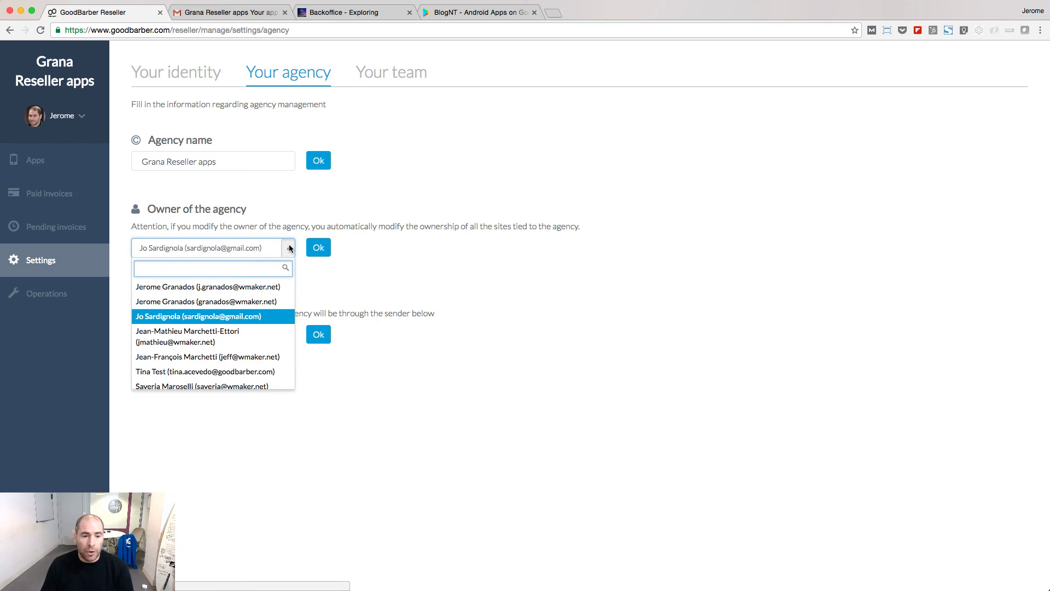
left_click(244, 300)
left_click(322, 248)
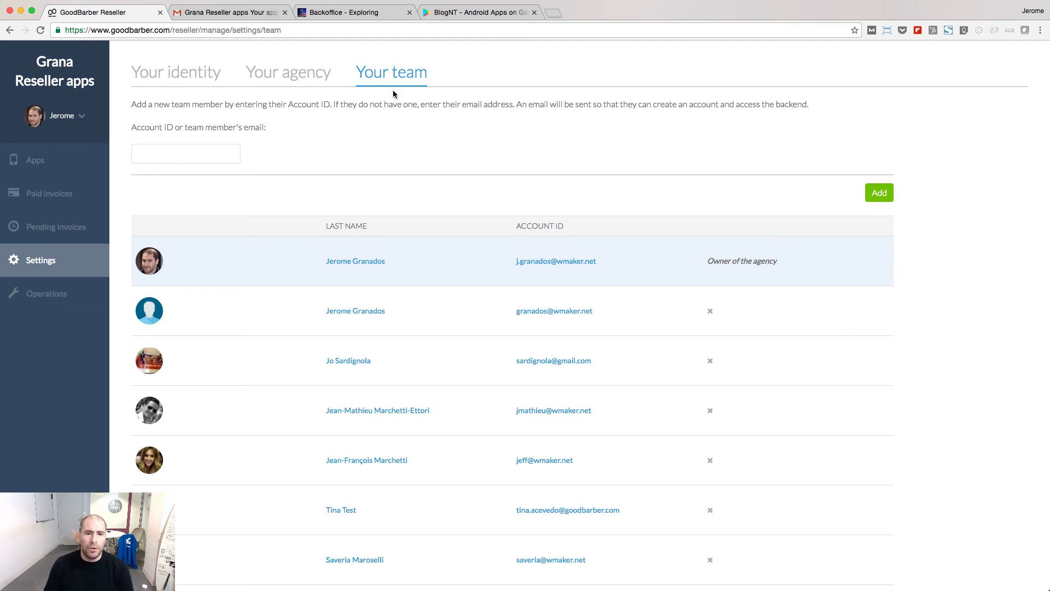
Step: Focus the Account ID field in Your team to start adding a team member
left_click(220, 152)
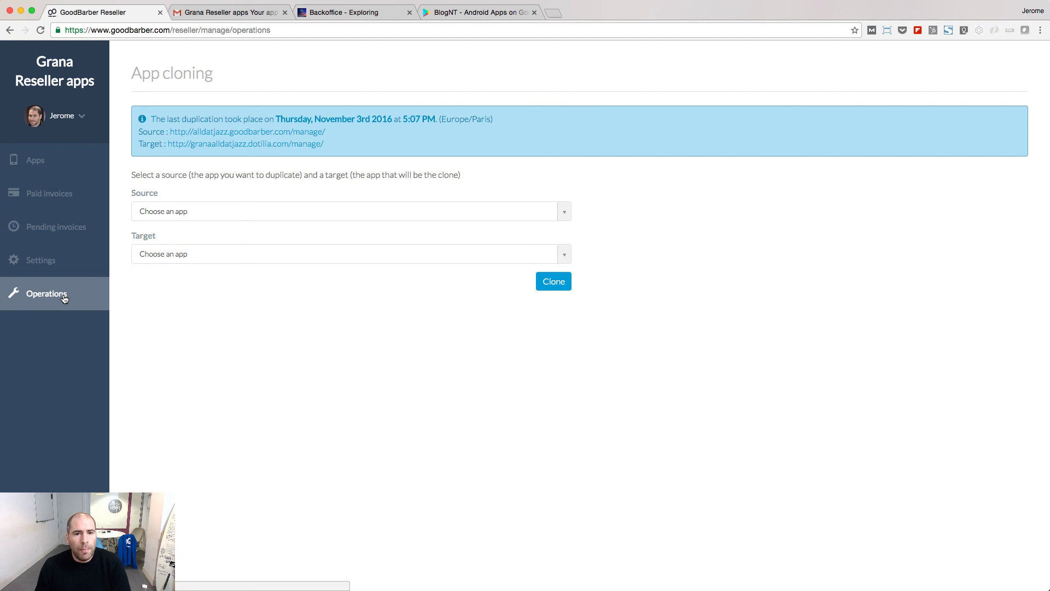
Step: Select 988209 - Dapper Girl as the cloning source and 996392 - grana10 as the target
left_click(217, 212)
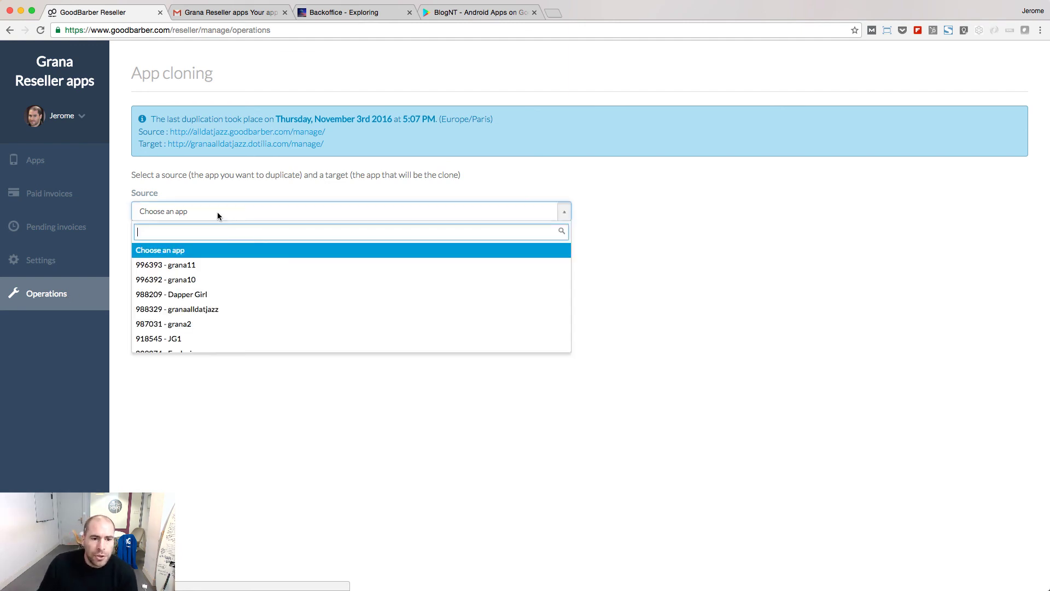
left_click(221, 296)
left_click(198, 253)
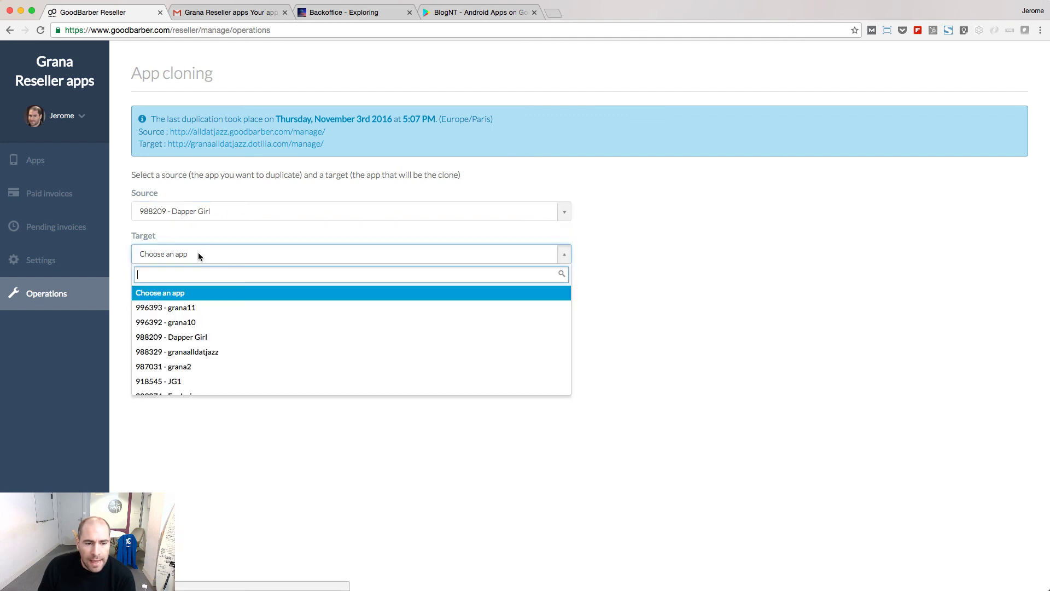
left_click(224, 327)
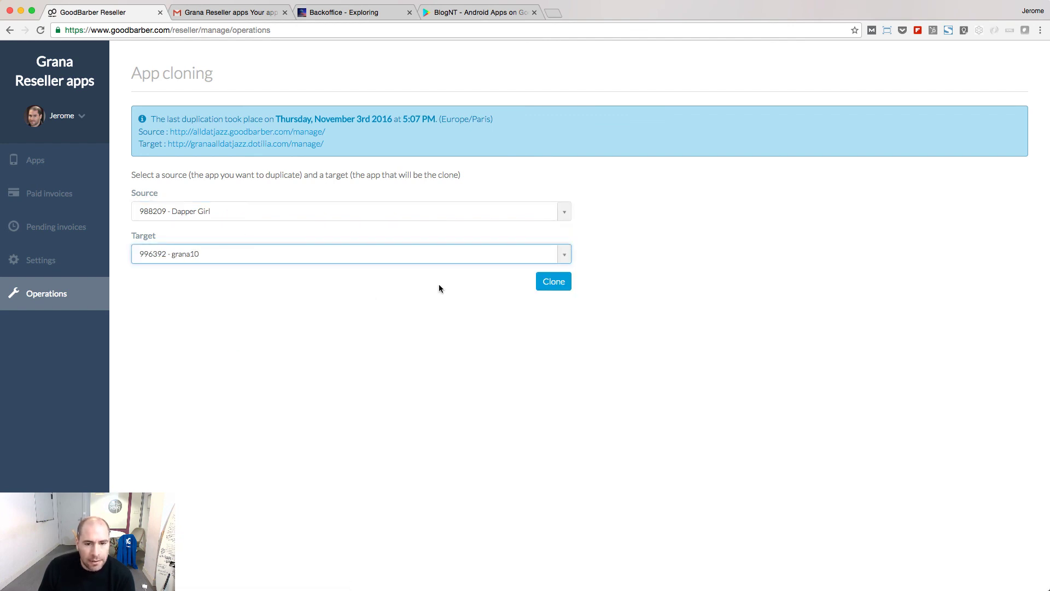